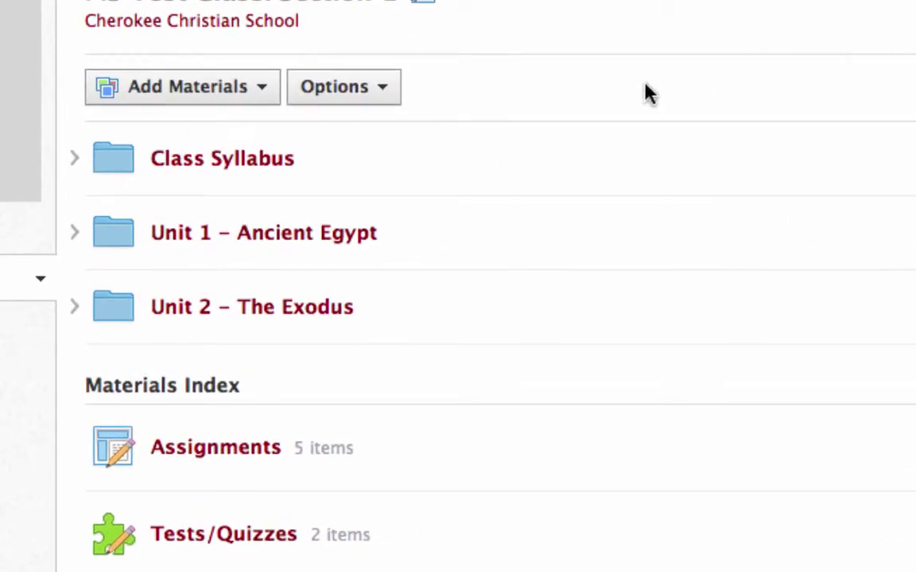
- Look inside the Class Syllabus folder, then return to the MS Test Class materials page
{"action": "mouse_move", "coordinate": [323, 178]}
{"action": "left_mouse_down"}
{"action": "mouse_move", "coordinate": [326, 268]}
{"action": "mouse_move", "coordinate": [306, 179]}
{"action": "left_mouse_up"}
{"action": "left_click", "coordinate": [262, 163]}
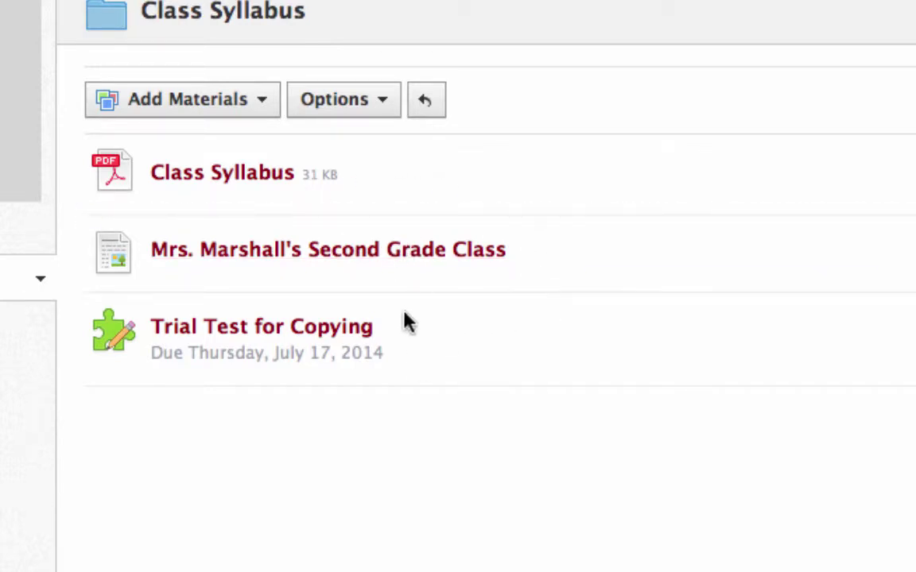
{"action": "left_click", "coordinate": [270, 5]}
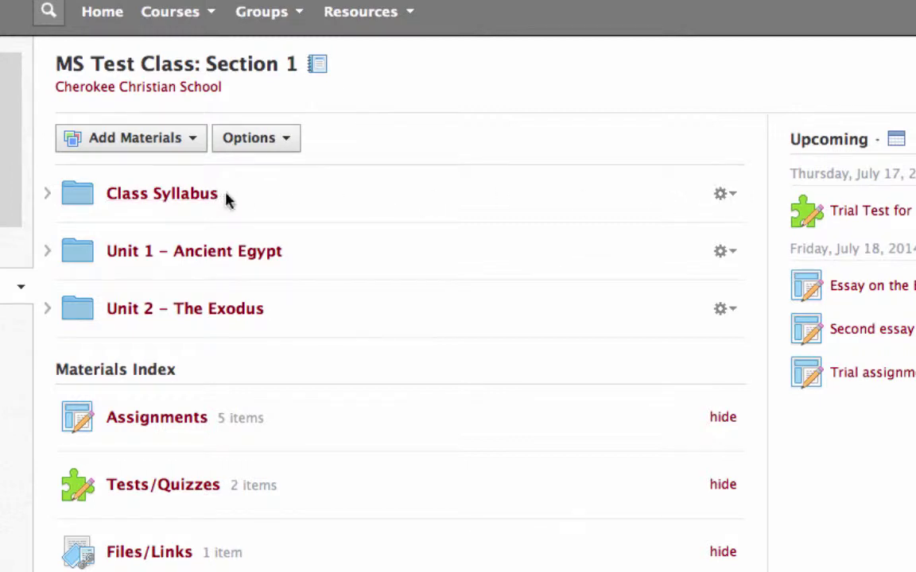
- Copy Class Syllabus to Elementary Test Class: Section 1 at top level, Folder (None)
{"action": "left_click", "coordinate": [729, 197]}
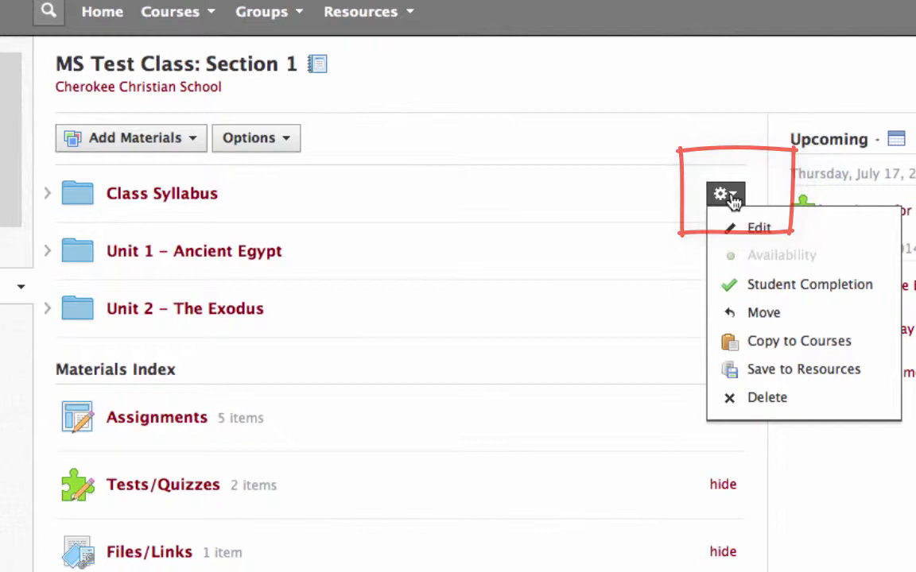
{"action": "left_click", "coordinate": [758, 349]}
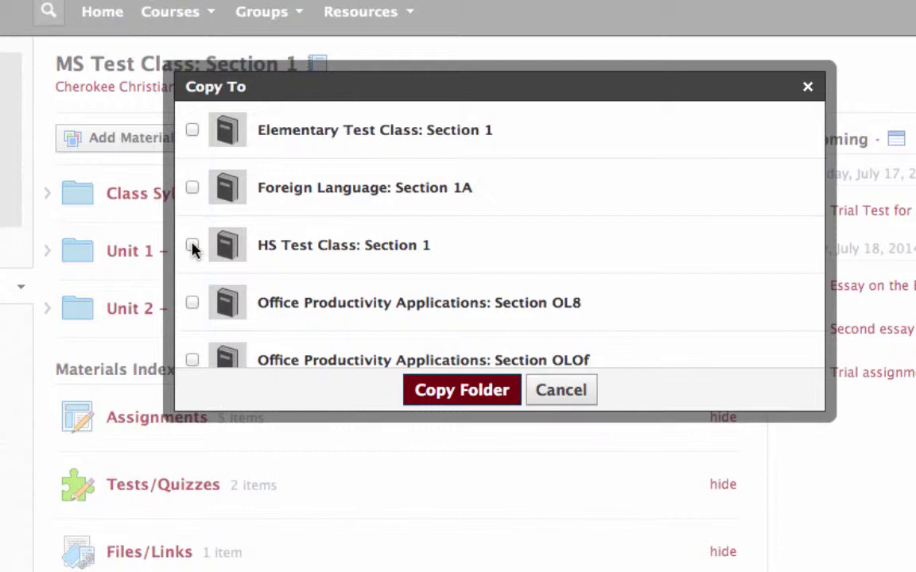
{"action": "left_click", "coordinate": [192, 131]}
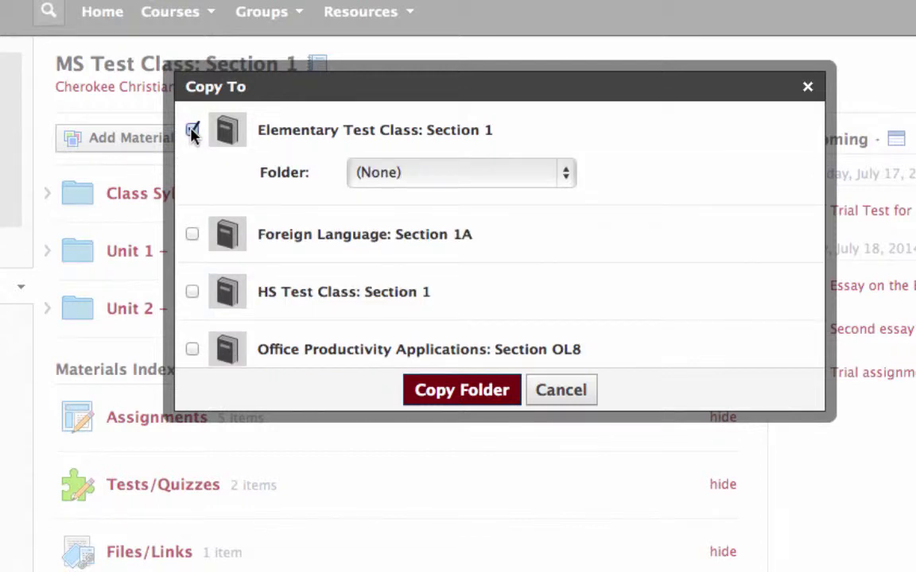
{"action": "left_click", "coordinate": [439, 175]}
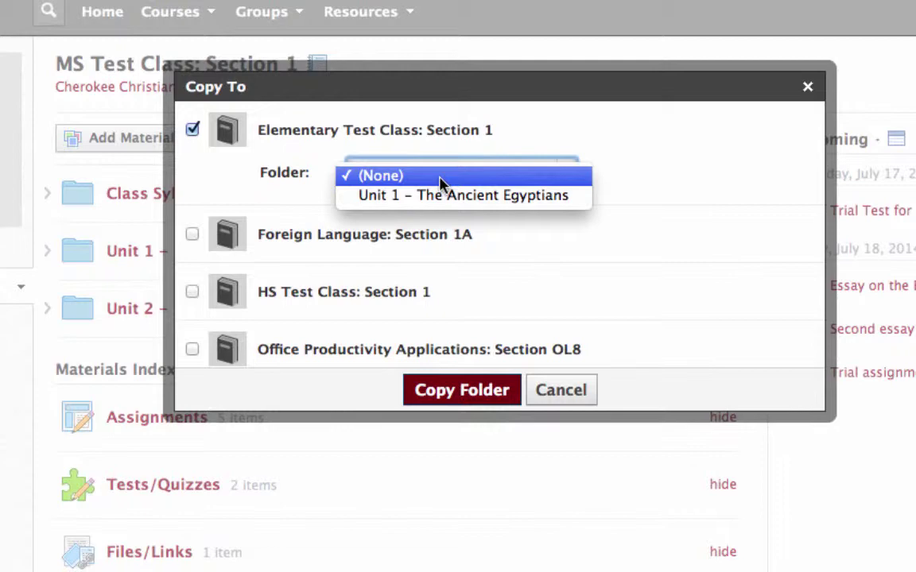
{"action": "left_click", "coordinate": [442, 185]}
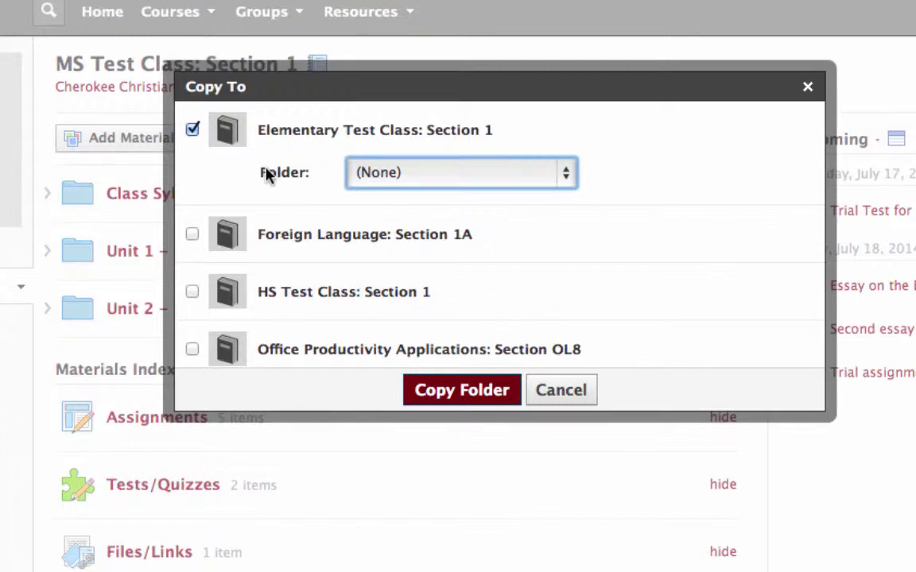
{"action": "left_click", "coordinate": [461, 395]}
{"action": "left_click", "coordinate": [461, 391]}
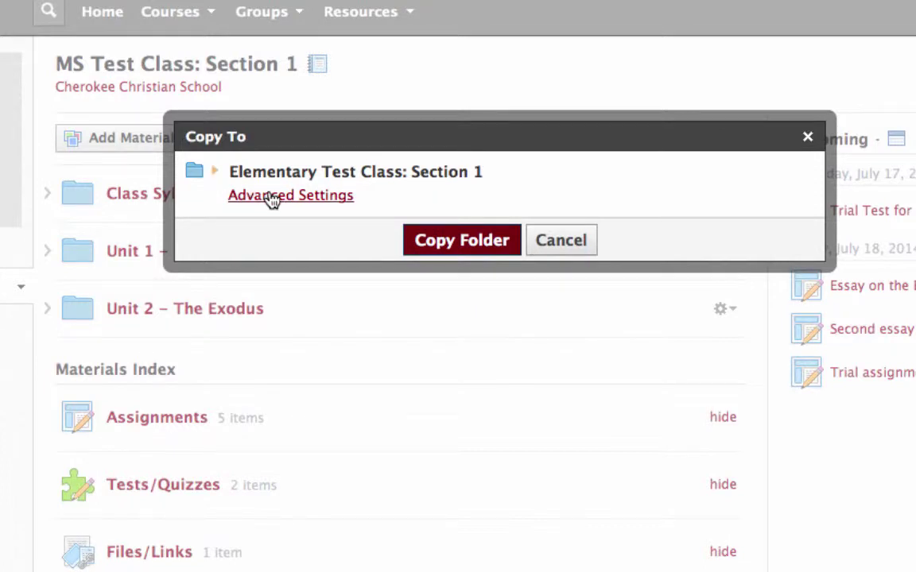
- Expand the folder's items and reveal the grading options for Trial Test for Copying
{"action": "left_click", "coordinate": [270, 196]}
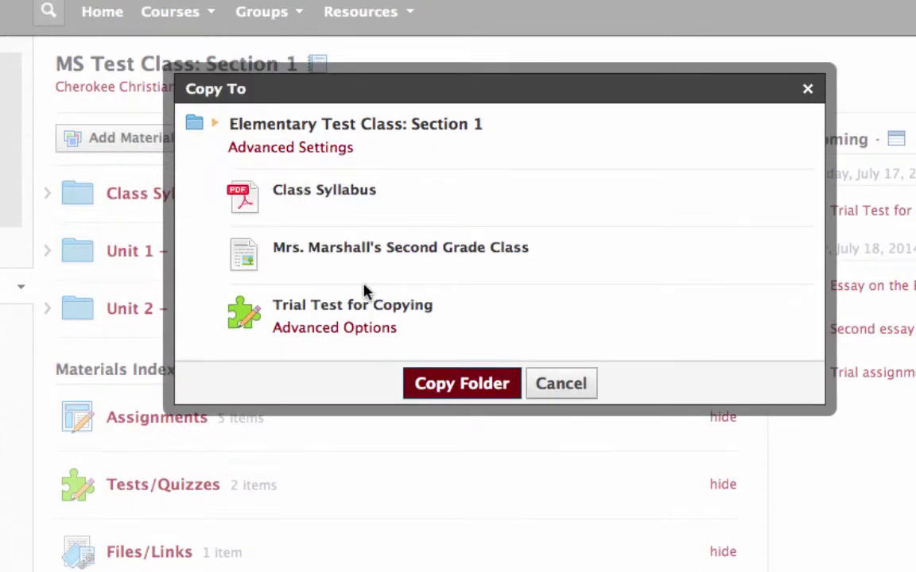
{"action": "left_click", "coordinate": [344, 340]}
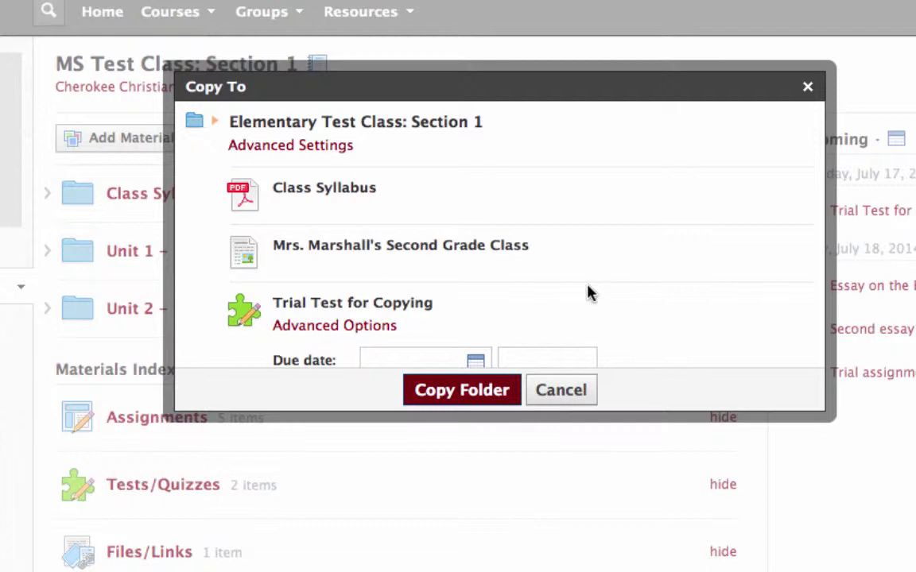
{"action": "scroll", "coordinate": [589, 286], "scroll_direction": "down", "scroll_amount": 2}
{"action": "scroll", "coordinate": [592, 292], "scroll_direction": "down", "scroll_amount": 3}
{"action": "scroll", "coordinate": [589, 293], "scroll_direction": "down", "scroll_amount": 2}
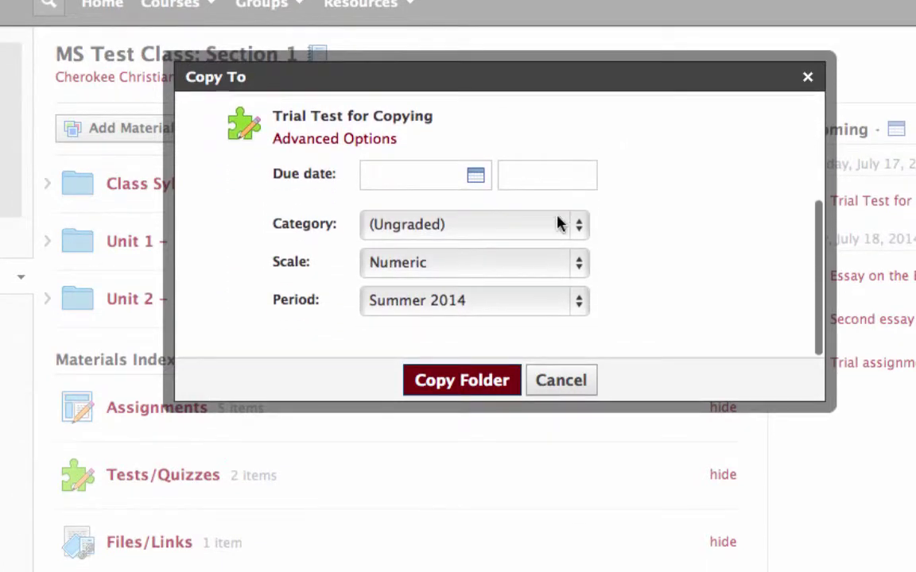
- Give the trial test a 7/17/14 due date, Test category and Standard scale, then finish copying
{"action": "left_click", "coordinate": [476, 180]}
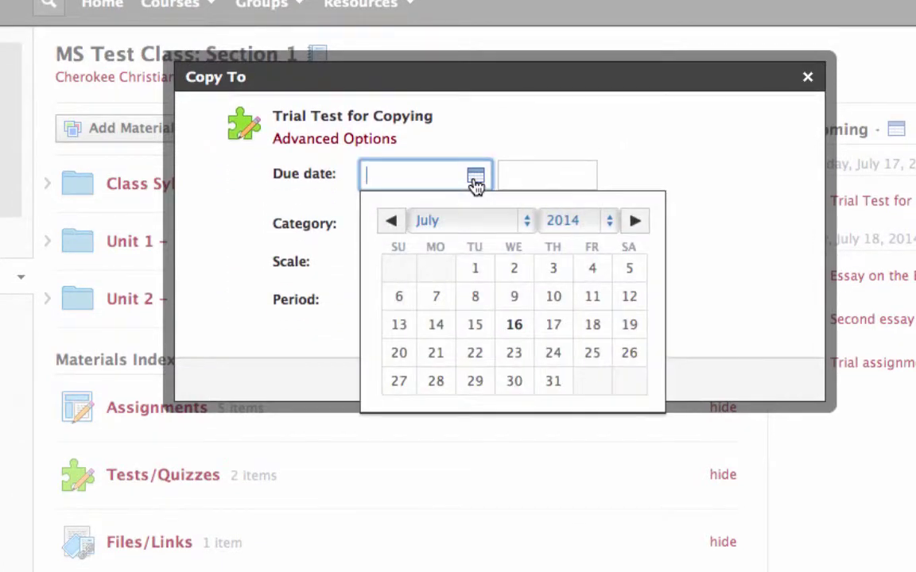
{"action": "left_click", "coordinate": [556, 330]}
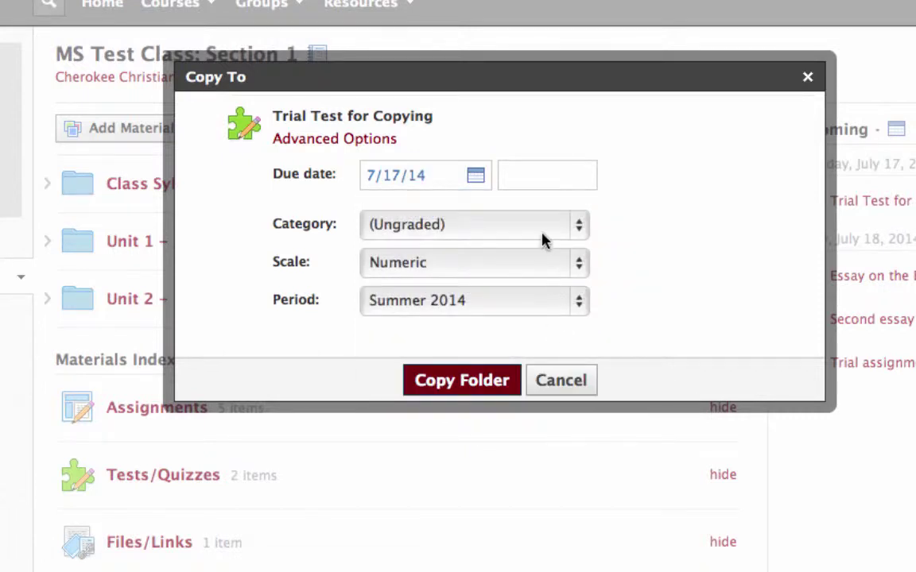
{"action": "left_click", "coordinate": [544, 236]}
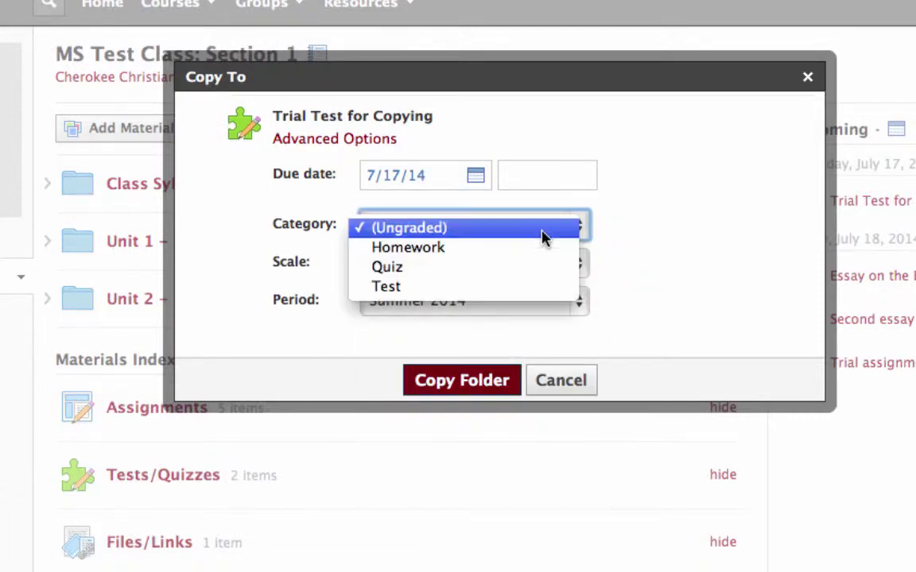
{"action": "left_click", "coordinate": [525, 284]}
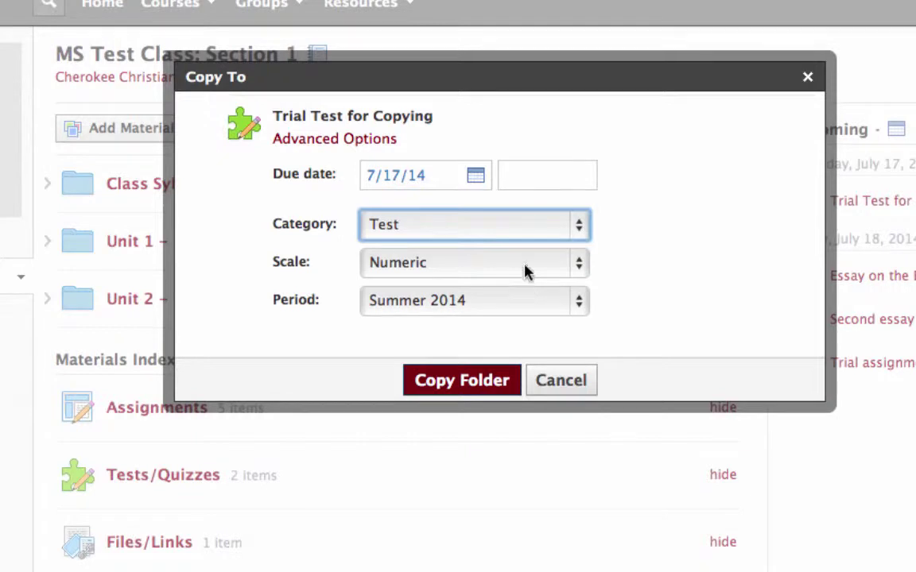
{"action": "left_click", "coordinate": [527, 267]}
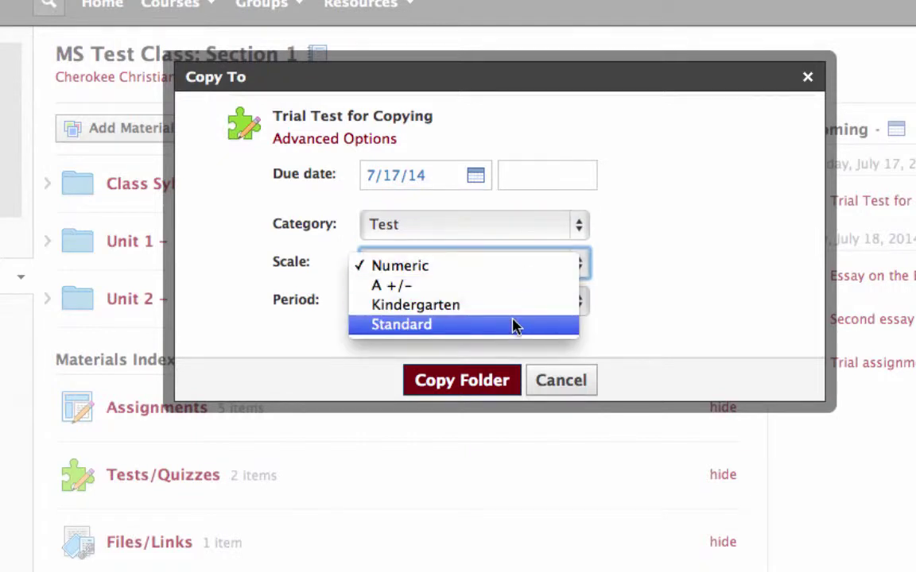
{"action": "left_click", "coordinate": [515, 323]}
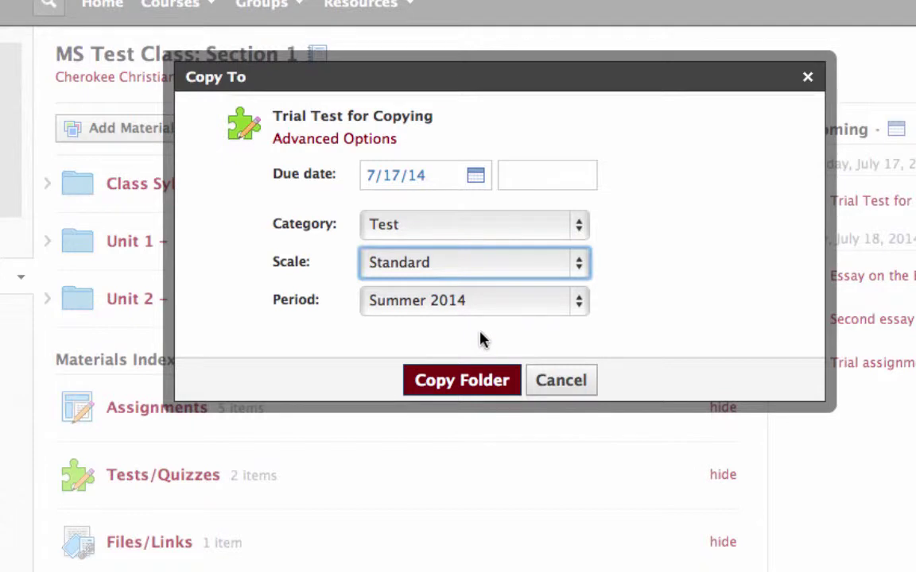
{"action": "left_click", "coordinate": [469, 382]}
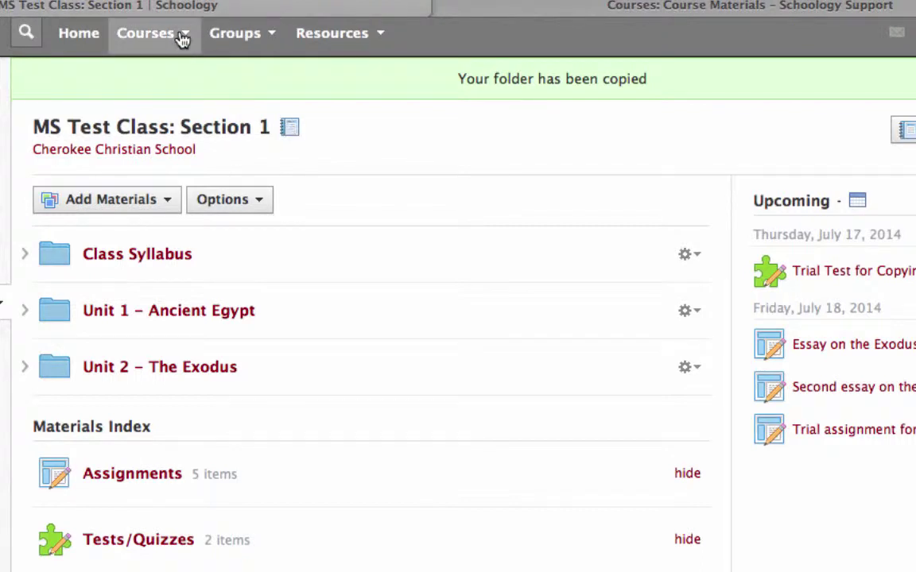
- Check the copied Class Syllabus folder in Elementary Test Class, then return to MS Test Class: Section 1
{"action": "left_click", "coordinate": [183, 35]}
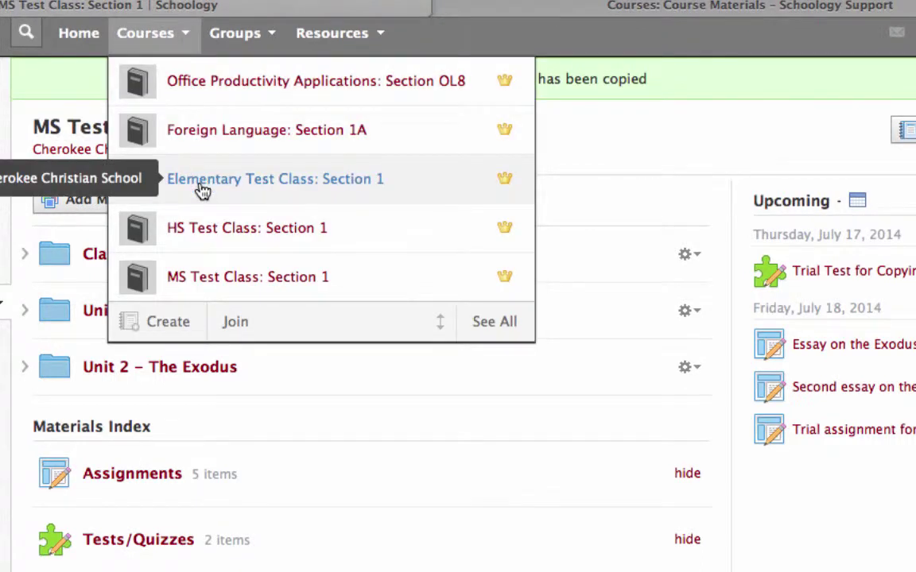
{"action": "left_click", "coordinate": [204, 189]}
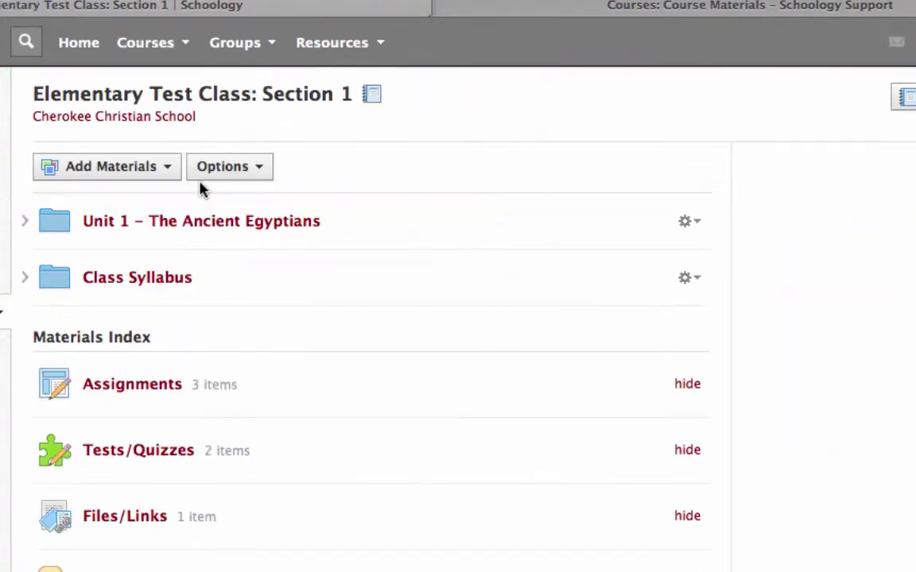
{"action": "left_click", "coordinate": [172, 280]}
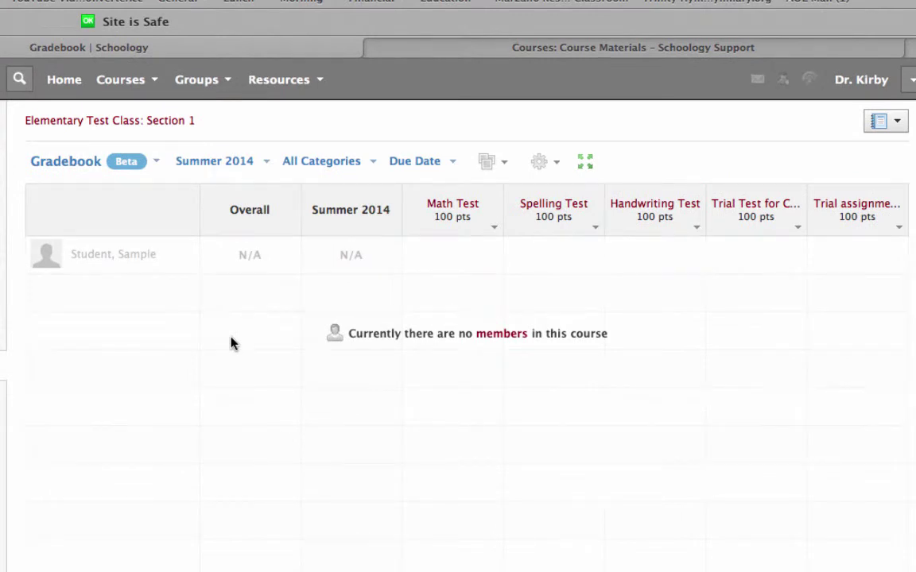
{"action": "left_click", "coordinate": [153, 81]}
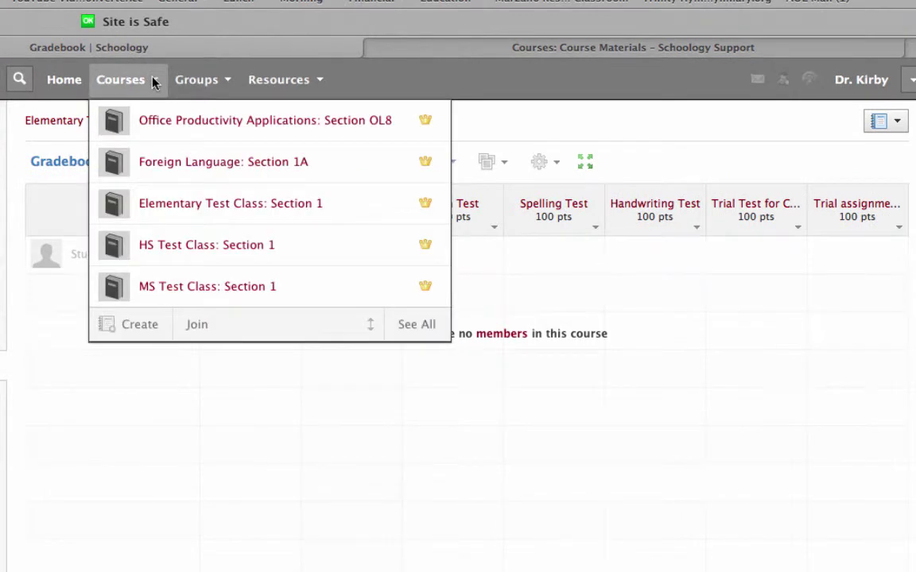
{"action": "left_click", "coordinate": [176, 287]}
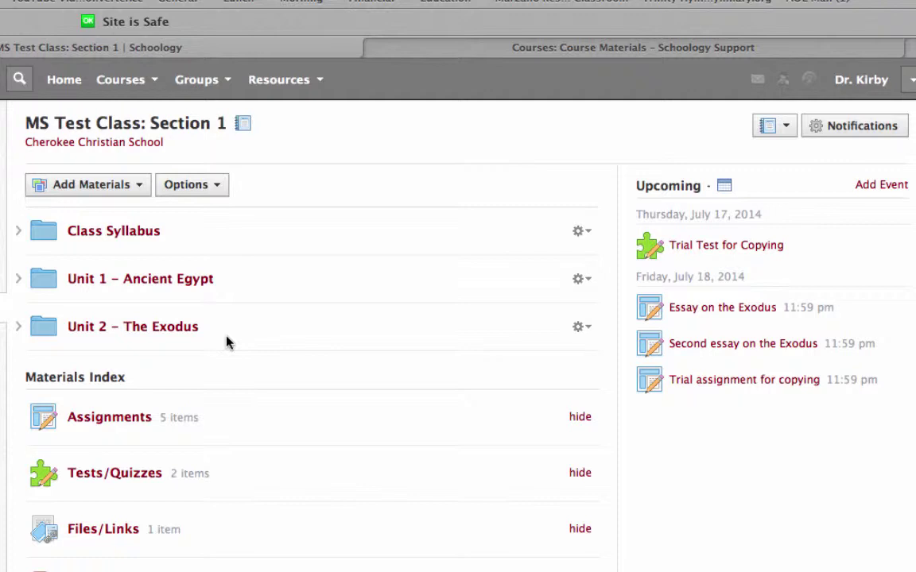
{"action": "left_click", "coordinate": [135, 420]}
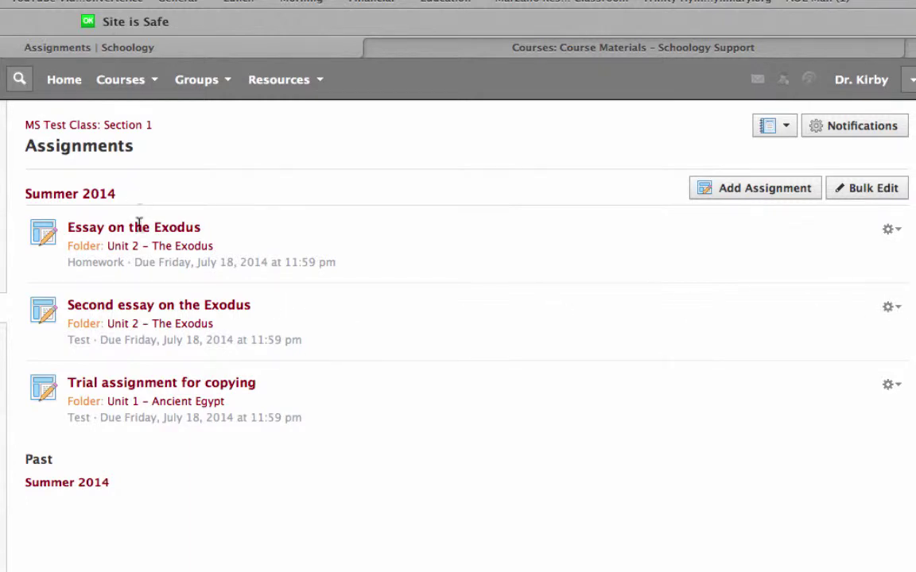
{"action": "left_click", "coordinate": [903, 310]}
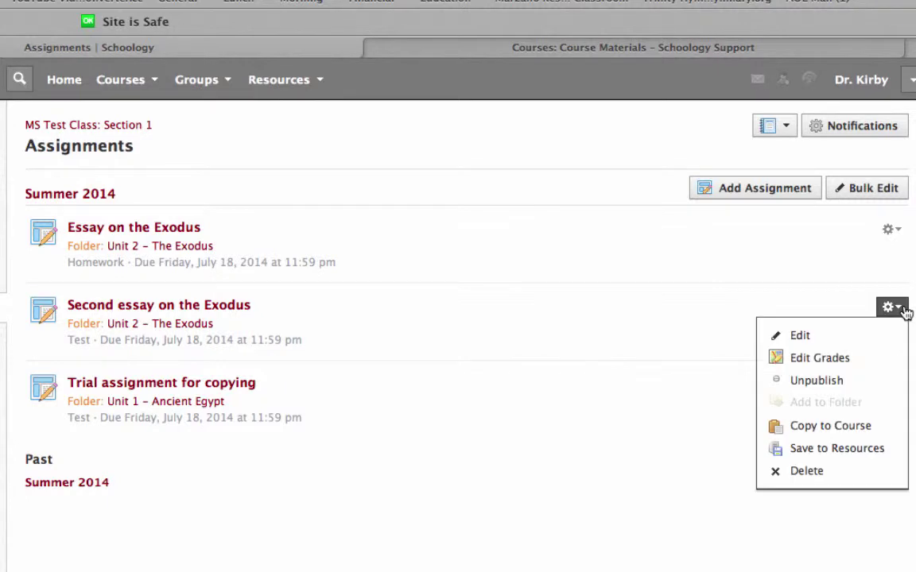
{"action": "left_click", "coordinate": [840, 434]}
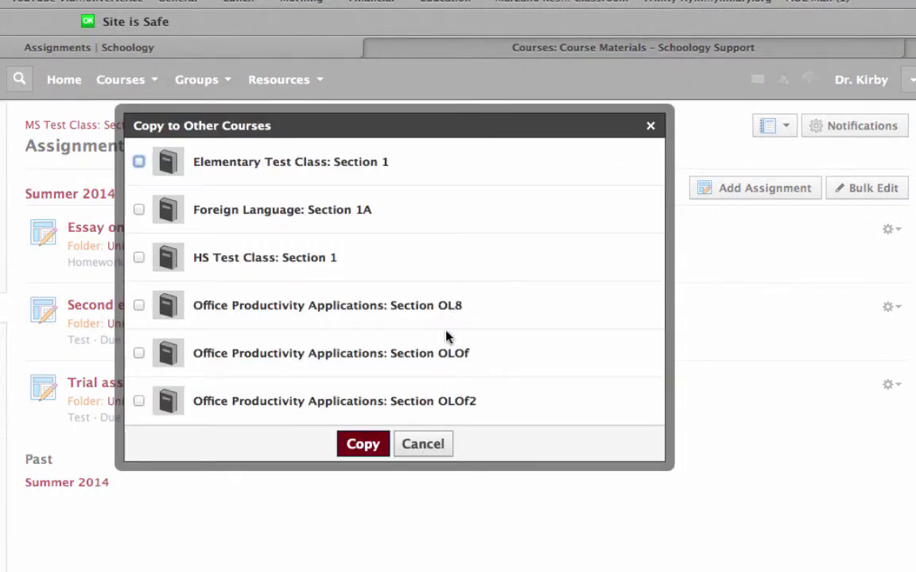
{"action": "left_click", "coordinate": [447, 442]}
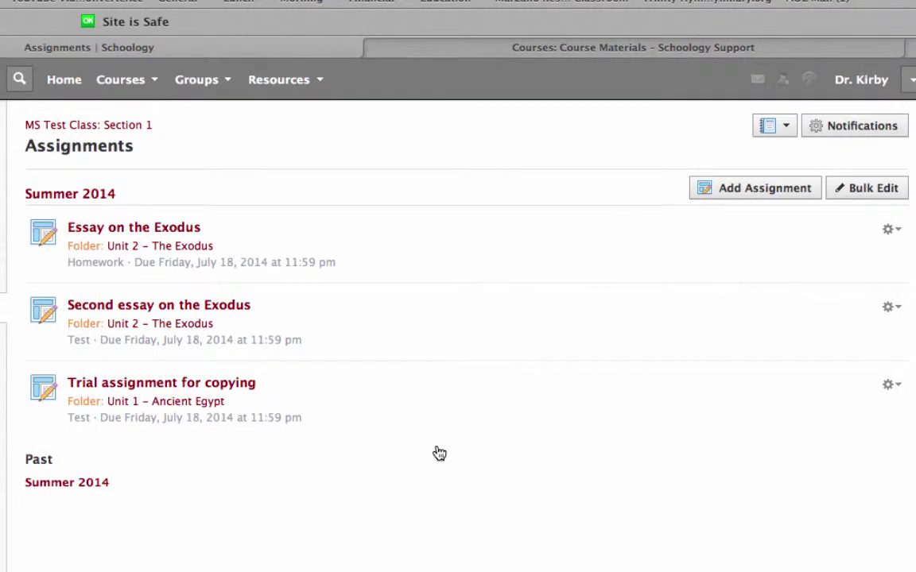
{"action": "left_click", "coordinate": [153, 82]}
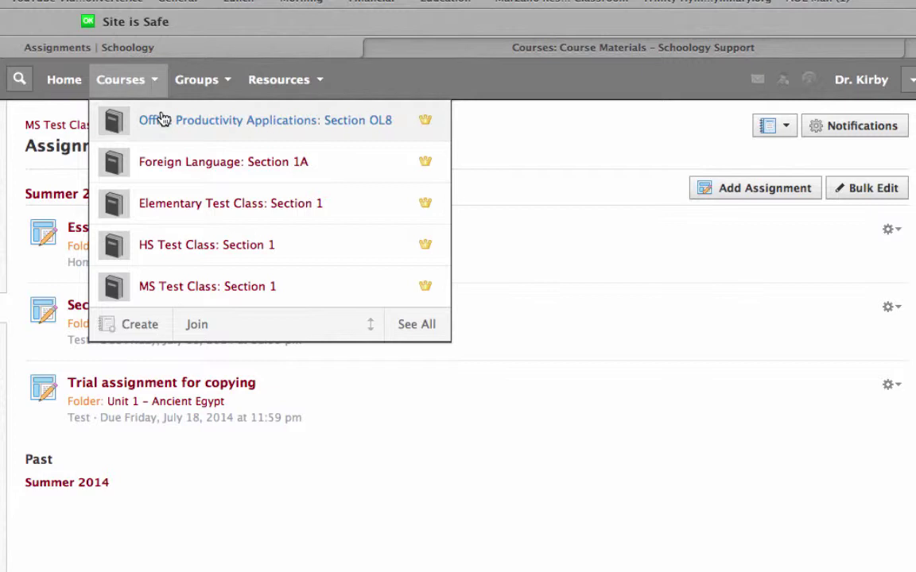
{"action": "left_click", "coordinate": [81, 127]}
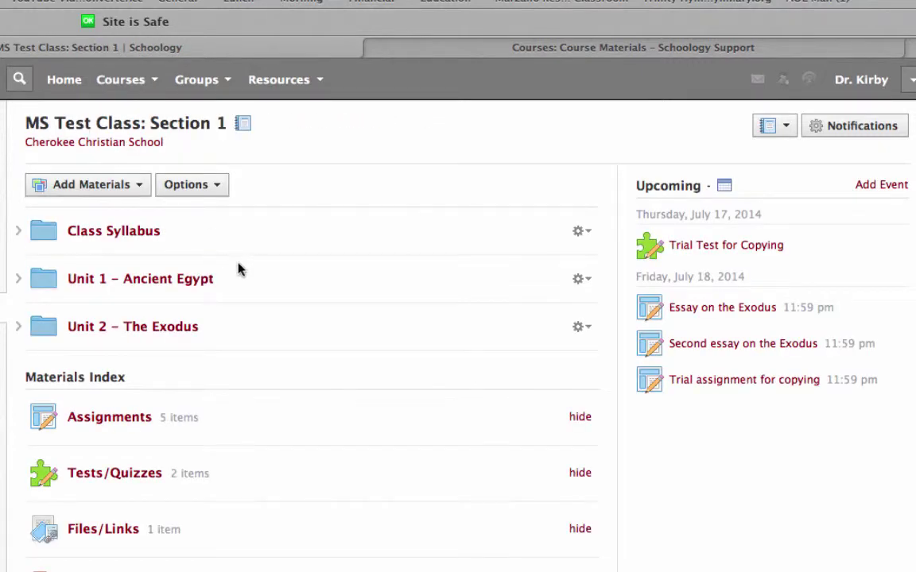
- In Unit 2, start assignment 'Second assignment for copying' described 'Write a 100 page essay on your life.'
{"action": "left_click", "coordinate": [183, 327]}
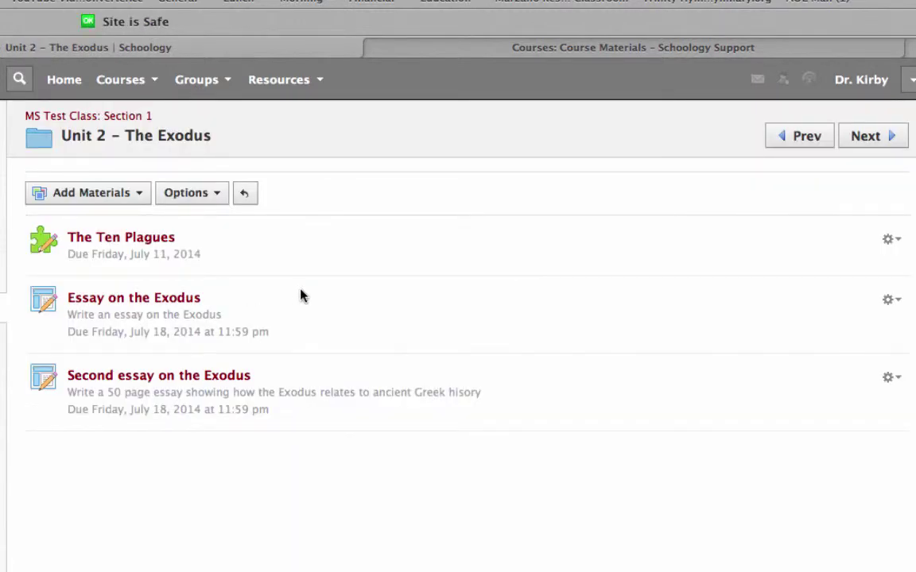
{"action": "left_click", "coordinate": [140, 195]}
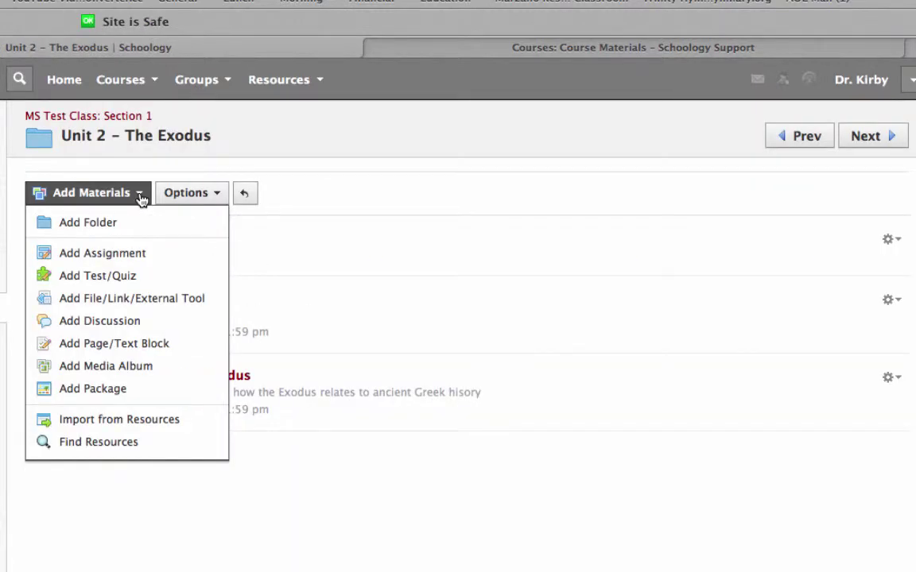
{"action": "left_click", "coordinate": [142, 260]}
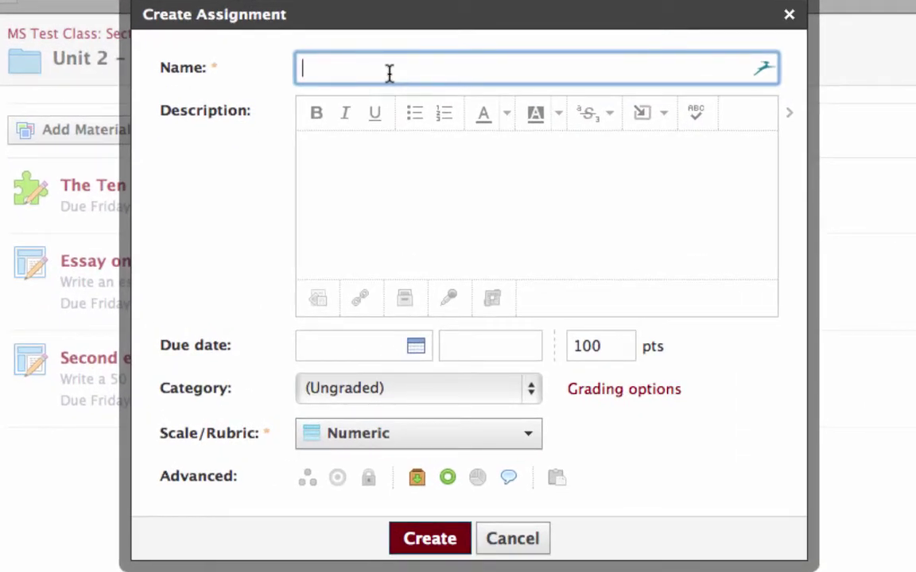
{"action": "type", "text": "Second a"}
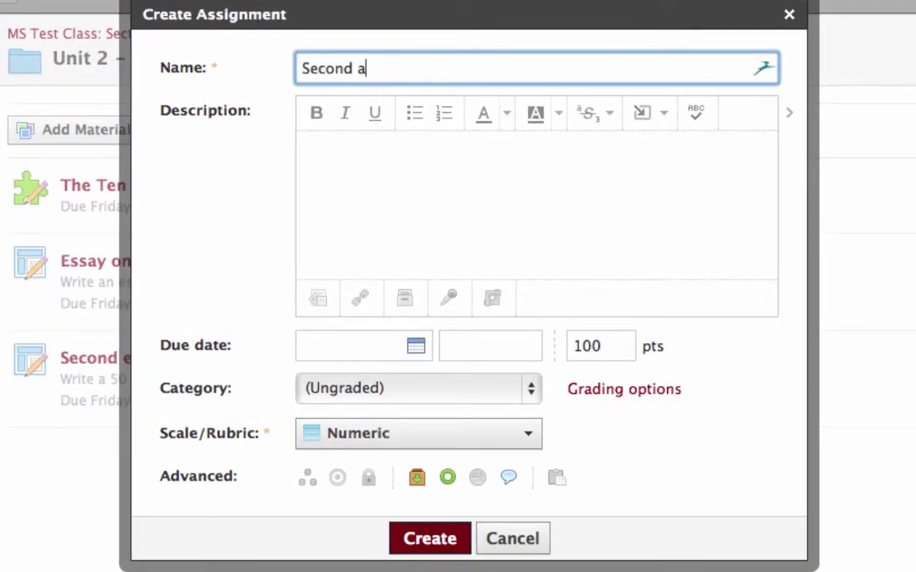
{"action": "type", "text": "ssignment for copyi"}
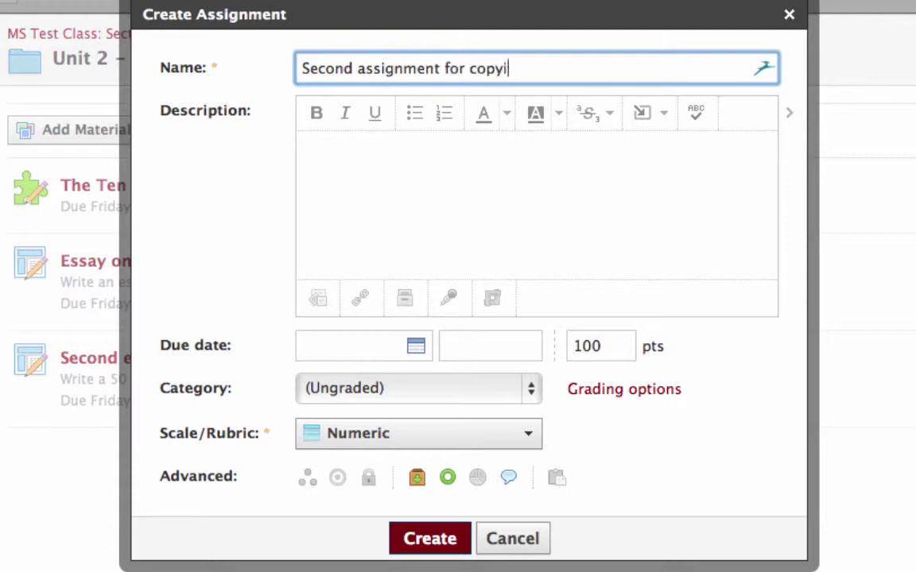
{"action": "type", "text": "ng"}
{"action": "left_click", "coordinate": [365, 165]}
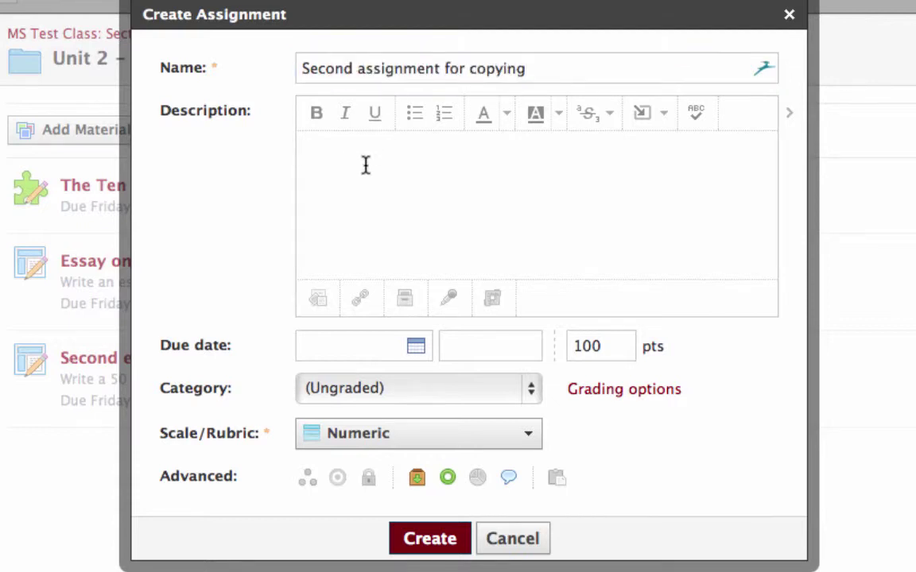
{"action": "type", "text": "Write a 1"}
{"action": "type", "text": "00 page essa"}
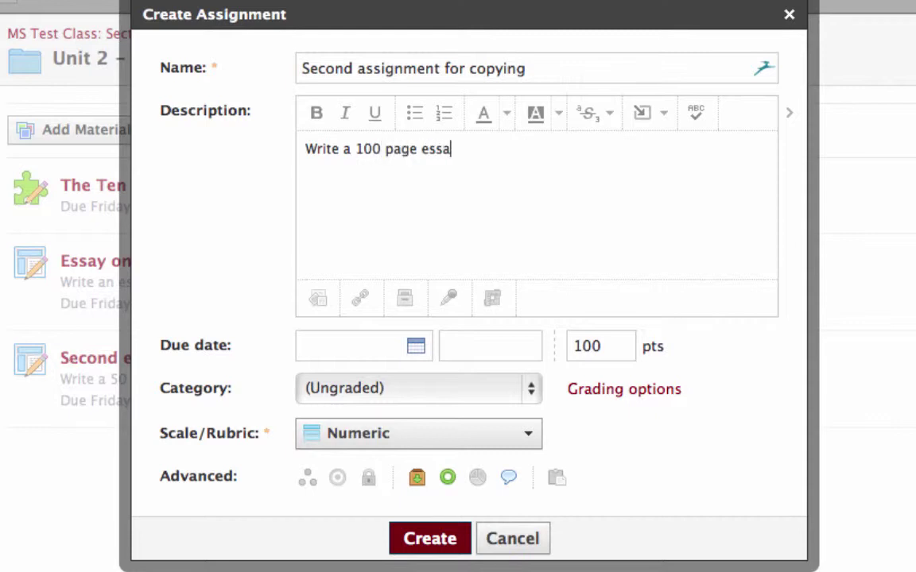
{"action": "type", "text": "y on your life."}
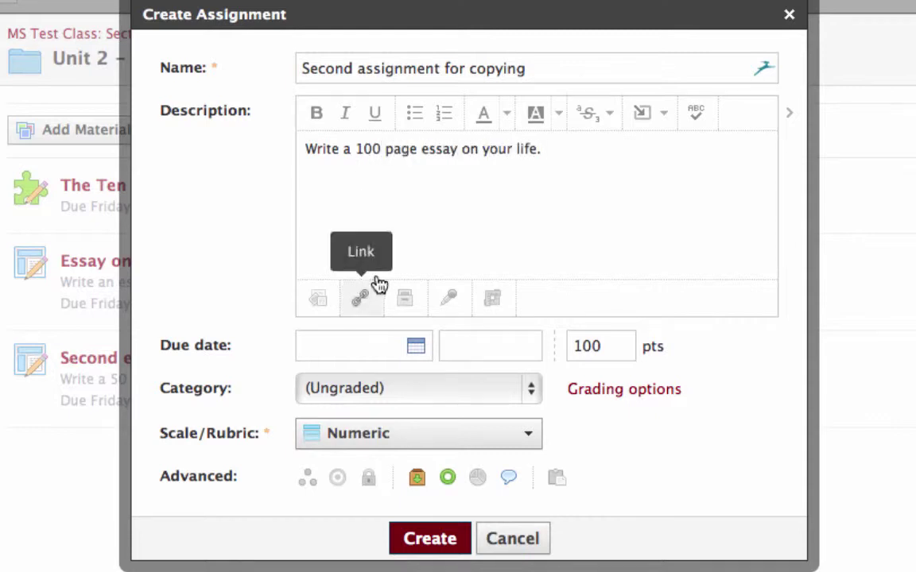
- Give the assignment a July 18 due date, Test category and Standard grading scale
{"action": "left_click", "coordinate": [416, 347]}
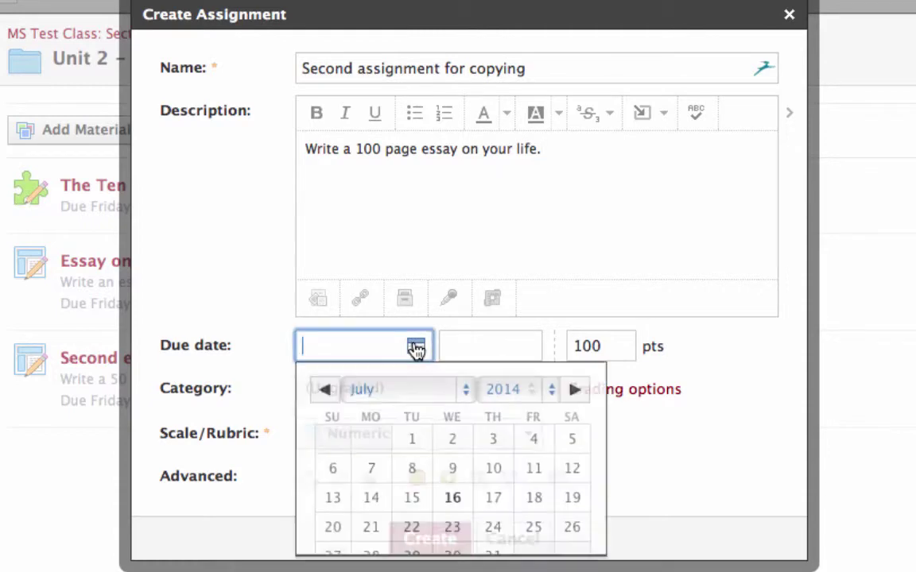
{"action": "left_click", "coordinate": [537, 503]}
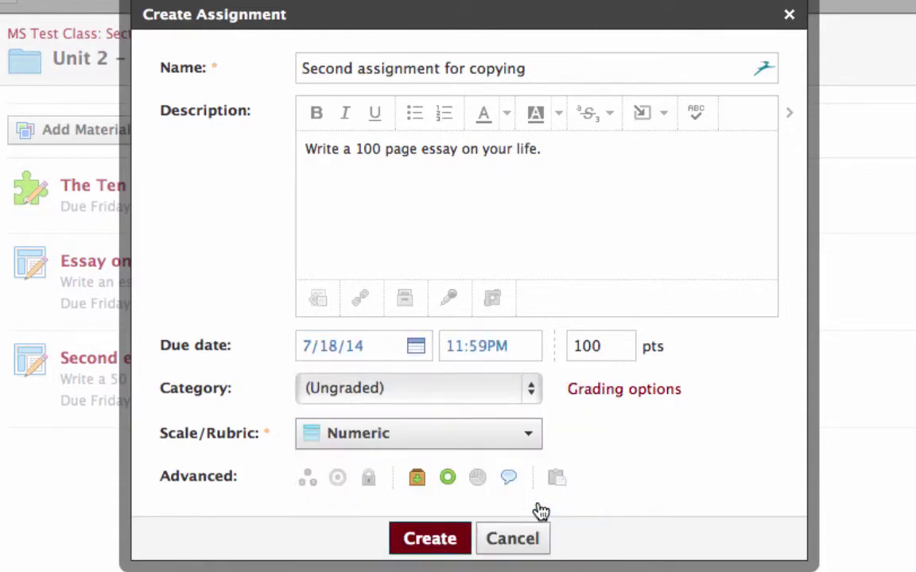
{"action": "left_click", "coordinate": [527, 397]}
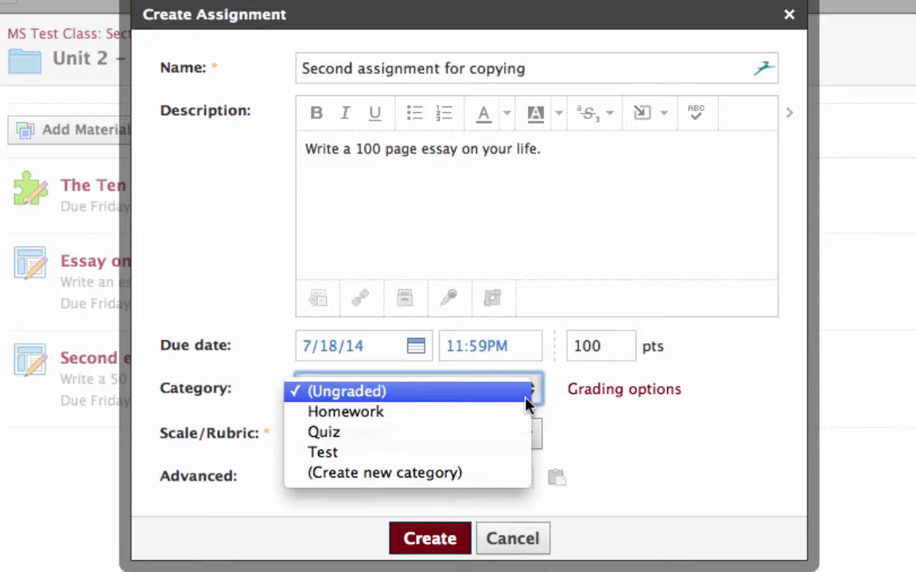
{"action": "left_click", "coordinate": [494, 459]}
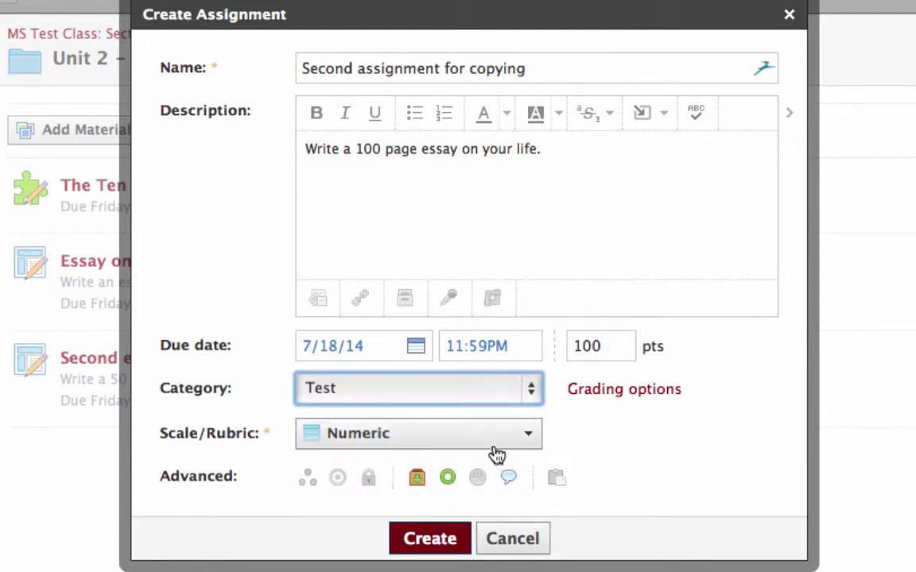
{"action": "left_click", "coordinate": [497, 447]}
{"action": "left_click", "coordinate": [480, 553]}
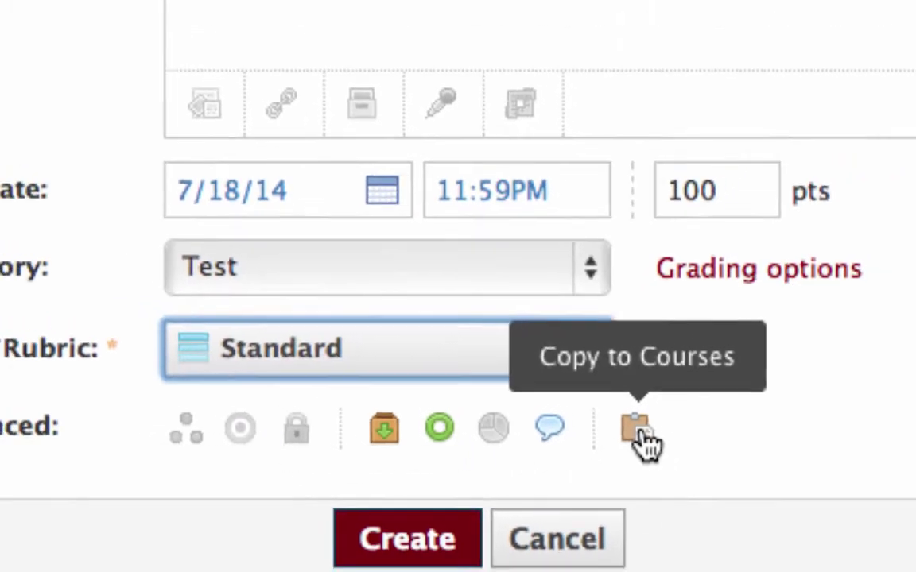
- Add Elementary Test Class: Section 1 as a copy target, filed in Unit 1 – The Ancient Egyptians as Test
{"action": "left_click", "coordinate": [666, 427]}
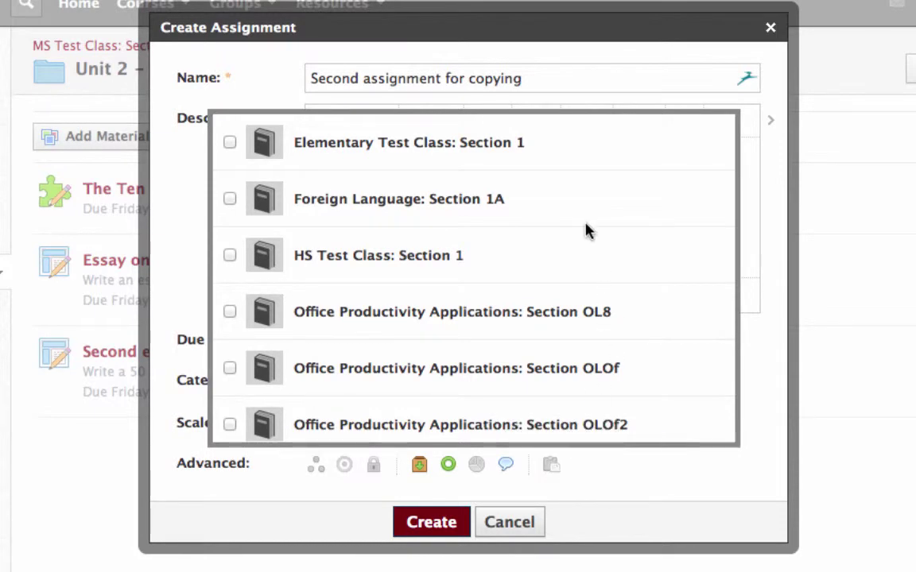
{"action": "left_click", "coordinate": [229, 143]}
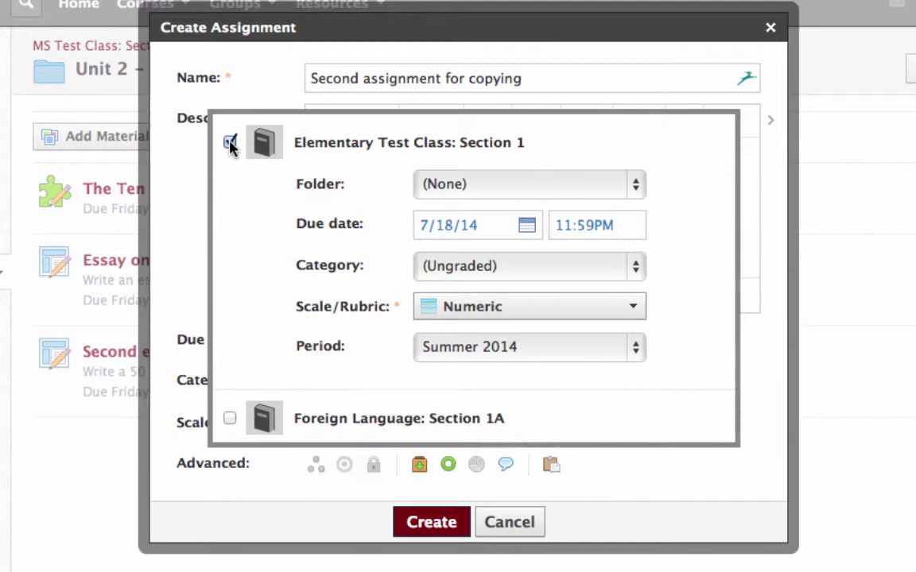
{"action": "left_click", "coordinate": [505, 189]}
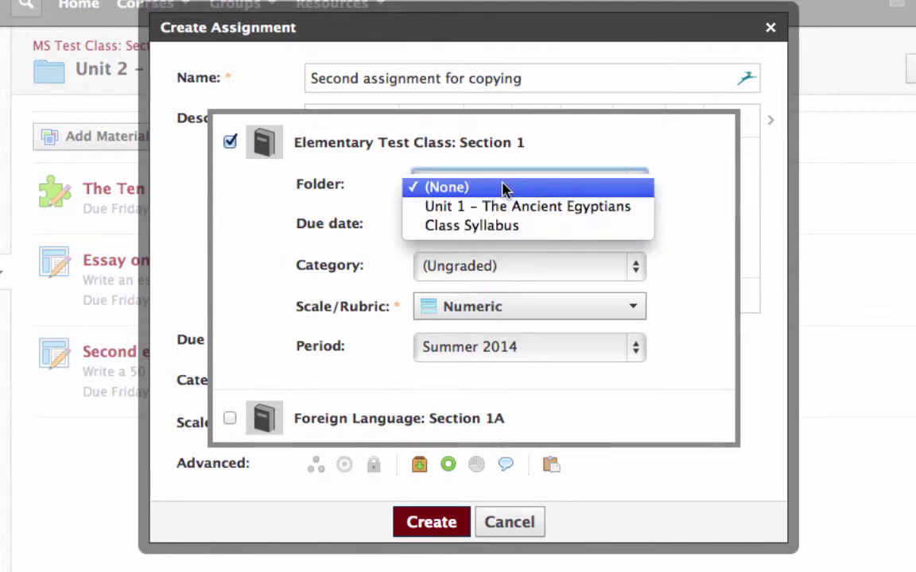
{"action": "left_click", "coordinate": [505, 207]}
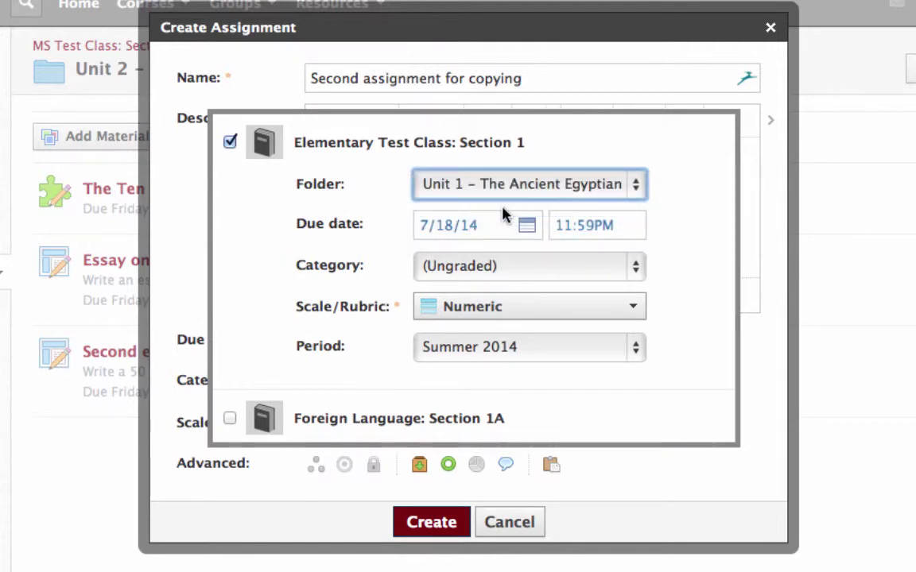
{"action": "left_click", "coordinate": [524, 270]}
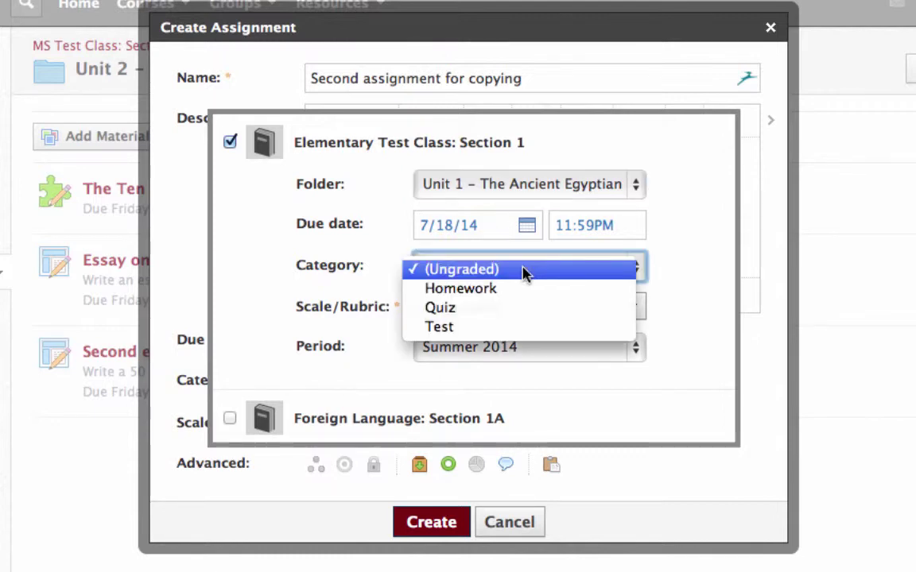
{"action": "left_click", "coordinate": [520, 328]}
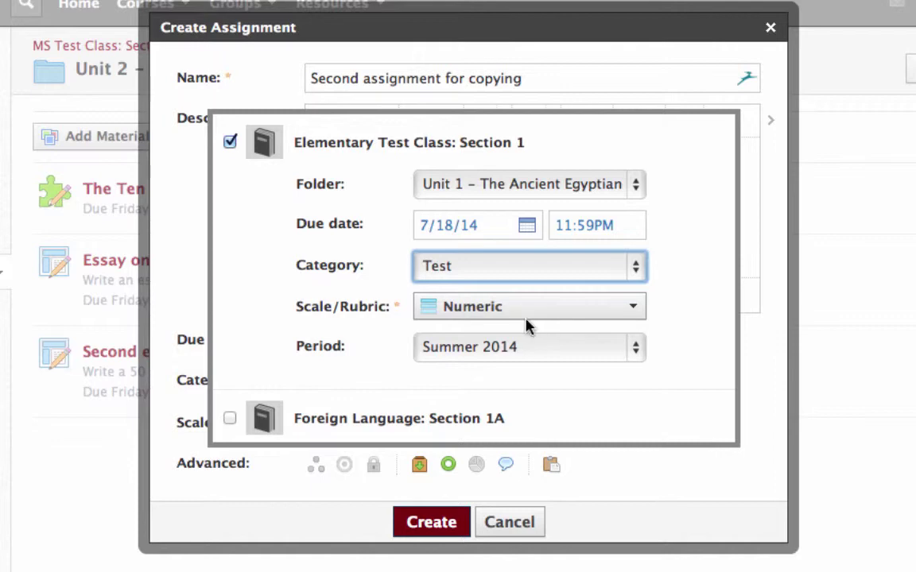
{"action": "scroll", "coordinate": [362, 302], "scroll_direction": "down", "scroll_amount": 3}
- Add HS Test Class: Section 1 as a copy target, filed in Class Syllabus as a Test
{"action": "scroll", "coordinate": [360, 301], "scroll_direction": "down", "scroll_amount": 3}
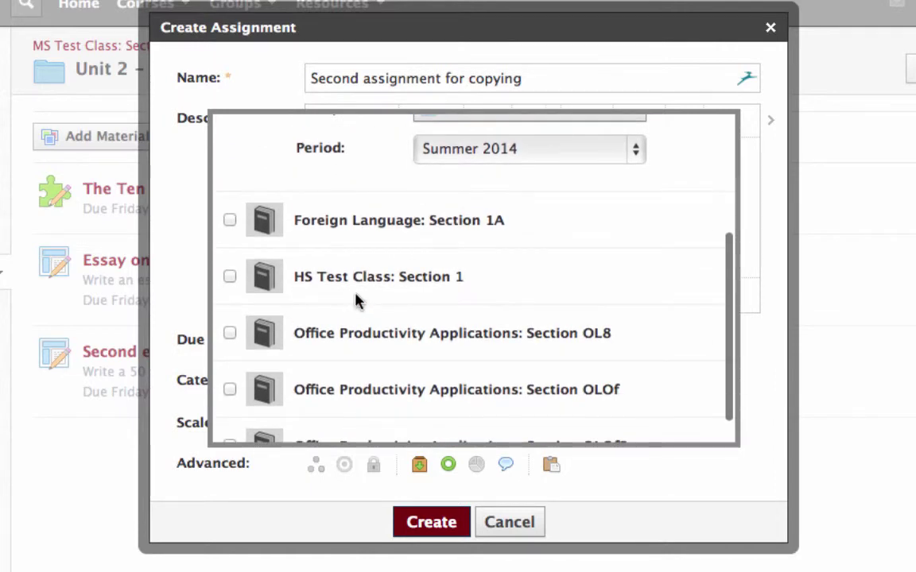
{"action": "left_click", "coordinate": [229, 276]}
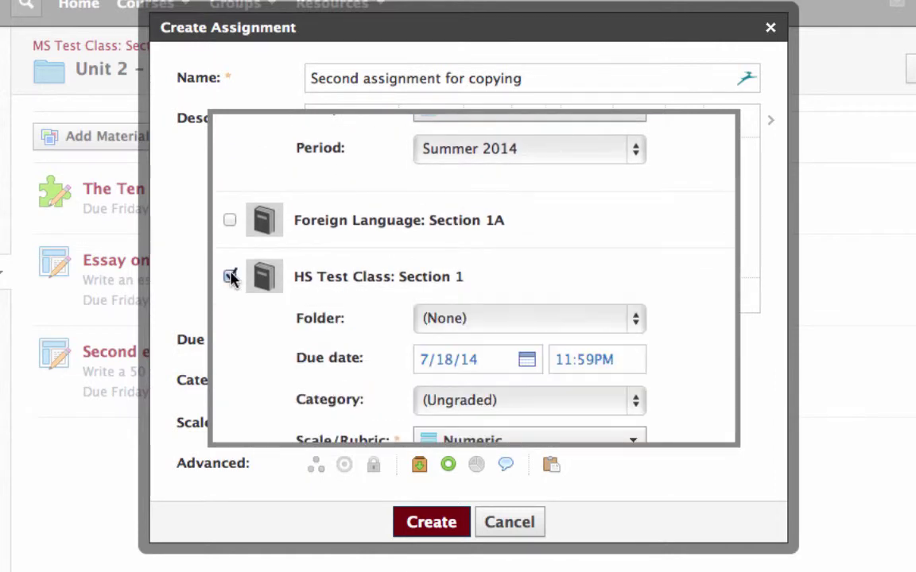
{"action": "left_click", "coordinate": [522, 327]}
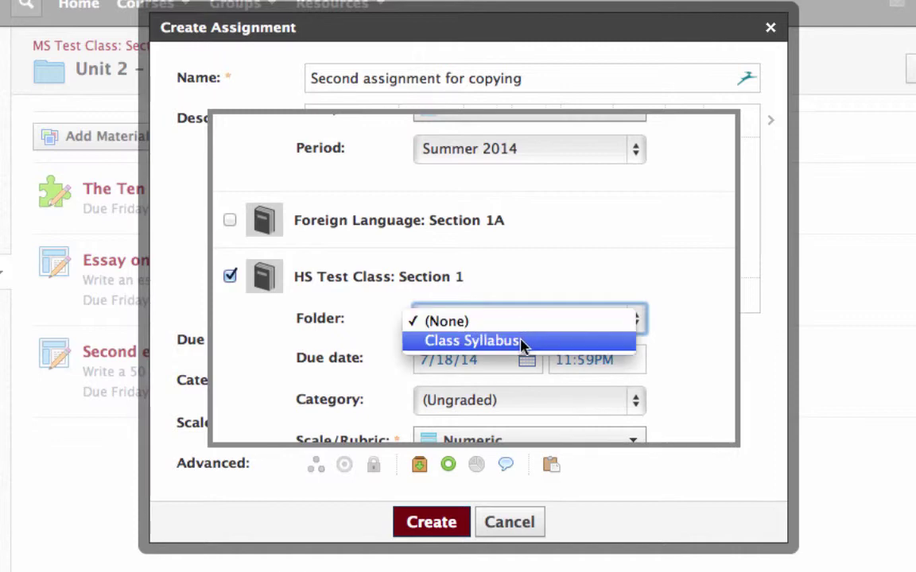
{"action": "left_click", "coordinate": [522, 342]}
{"action": "scroll", "coordinate": [537, 280], "scroll_direction": "down", "scroll_amount": 3}
{"action": "scroll", "coordinate": [539, 280], "scroll_direction": "down", "scroll_amount": 1}
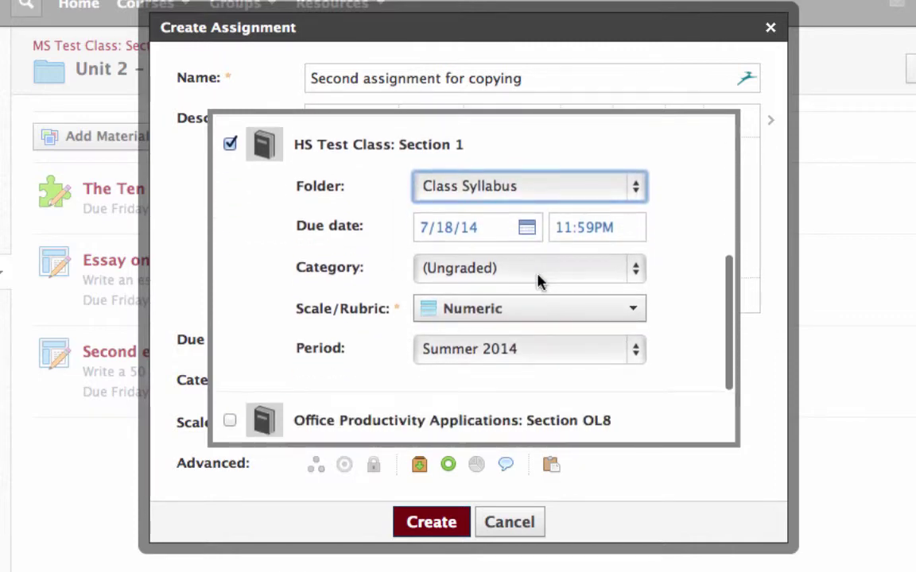
{"action": "left_click", "coordinate": [537, 280]}
{"action": "left_click", "coordinate": [525, 333]}
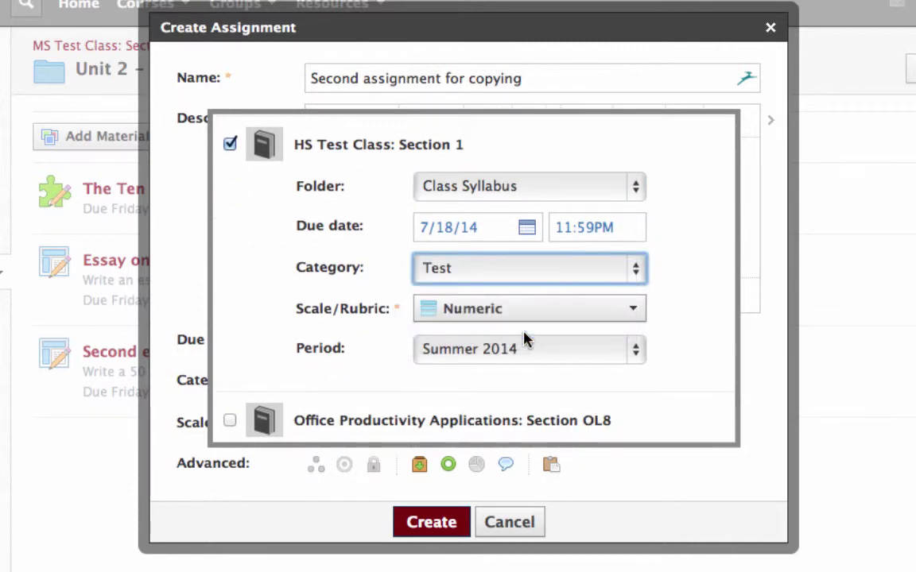
- Leave Office Productivity Section OL8 unselected and create the assignment with its course copies
{"action": "scroll", "coordinate": [275, 324], "scroll_direction": "down", "scroll_amount": 2}
{"action": "scroll", "coordinate": [271, 326], "scroll_direction": "down", "scroll_amount": 1}
{"action": "left_click", "coordinate": [270, 325]}
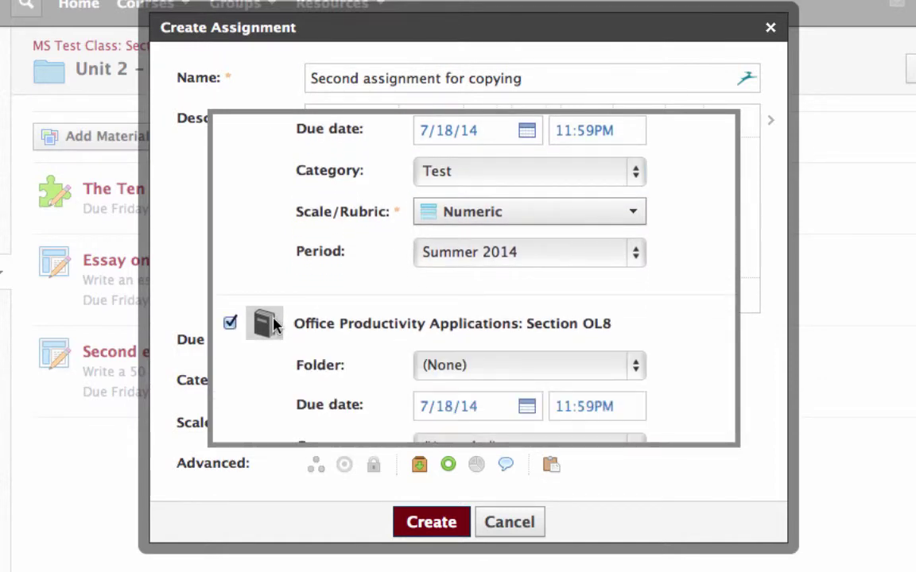
{"action": "left_click", "coordinate": [230, 323]}
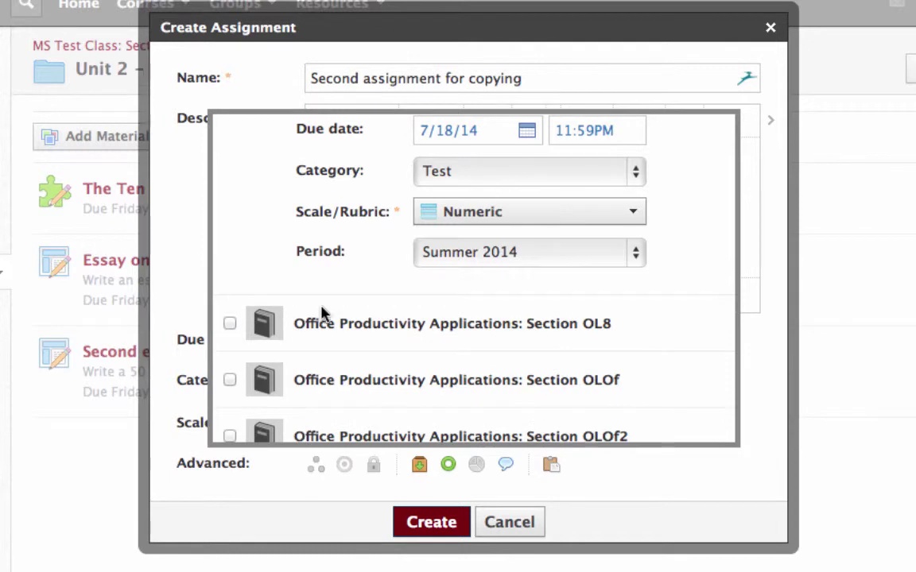
{"action": "left_click", "coordinate": [431, 531]}
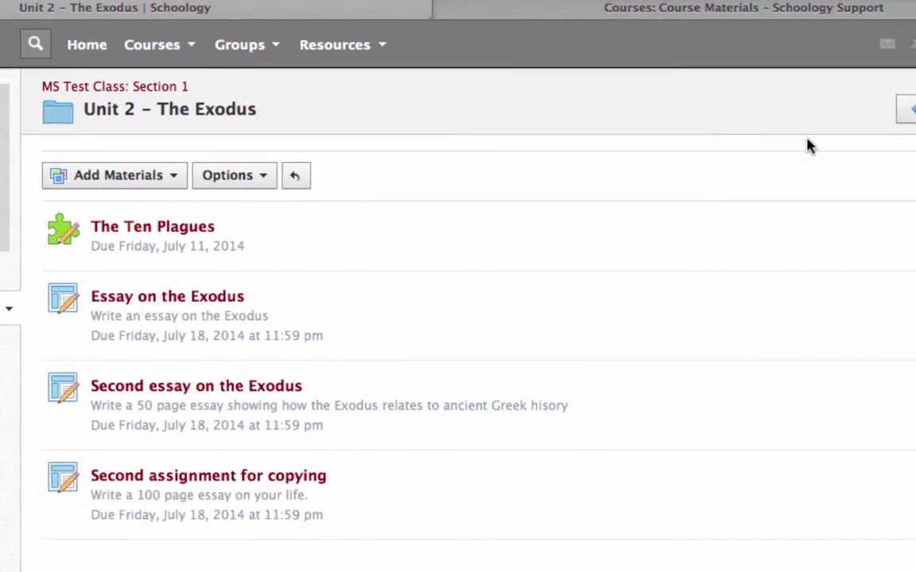
- Go to Elementary Test Class, check Class Syllabus, then open Unit 1 – The Ancient Egyptians
{"action": "left_click", "coordinate": [190, 53]}
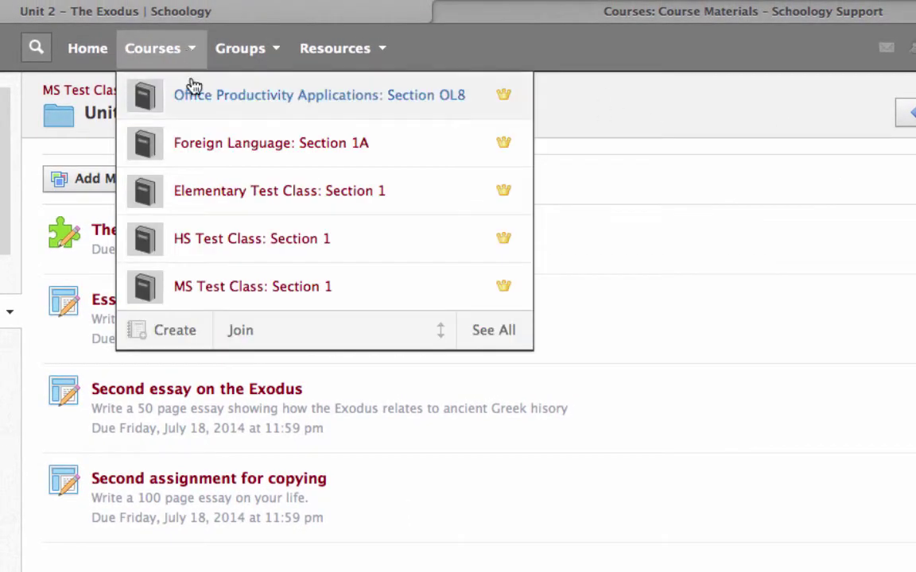
{"action": "left_click", "coordinate": [232, 196]}
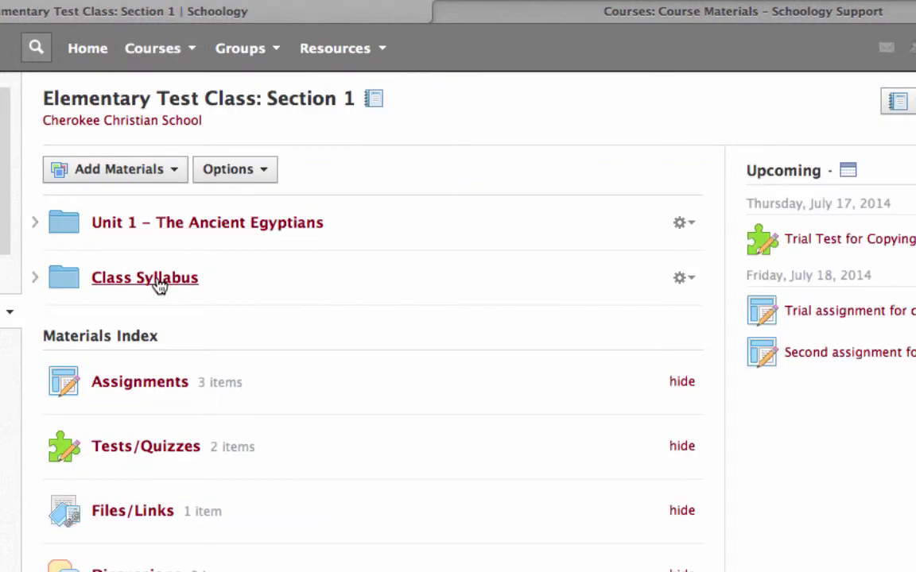
{"action": "left_click", "coordinate": [159, 285]}
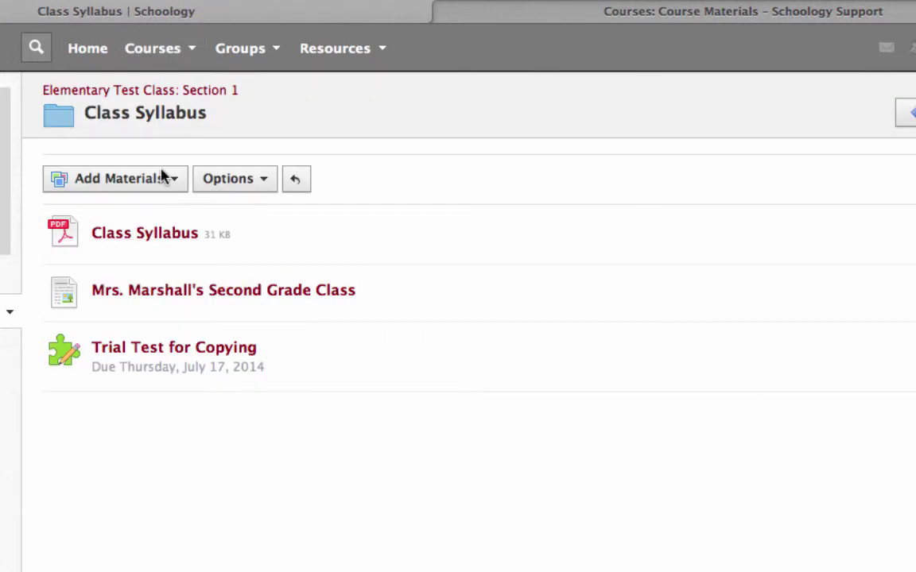
{"action": "left_click", "coordinate": [177, 92]}
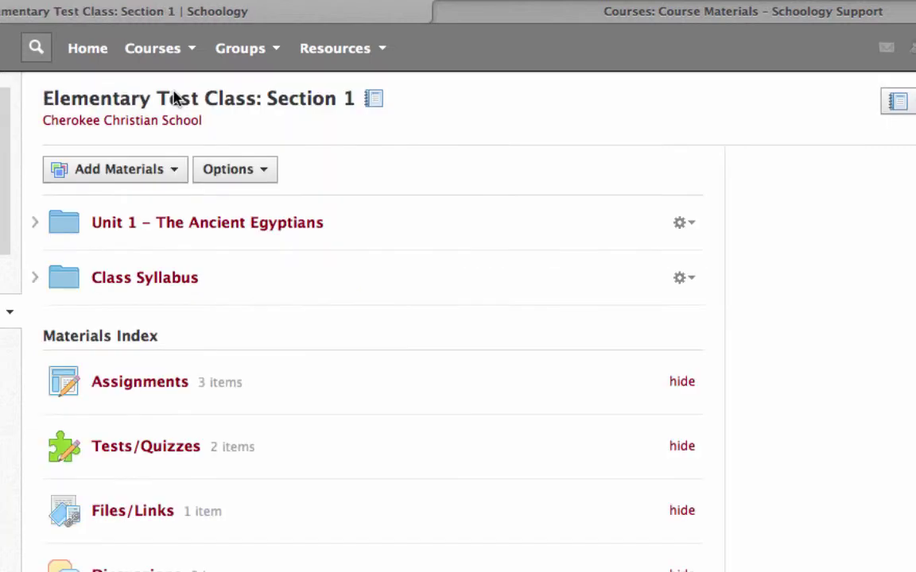
{"action": "left_click", "coordinate": [202, 228]}
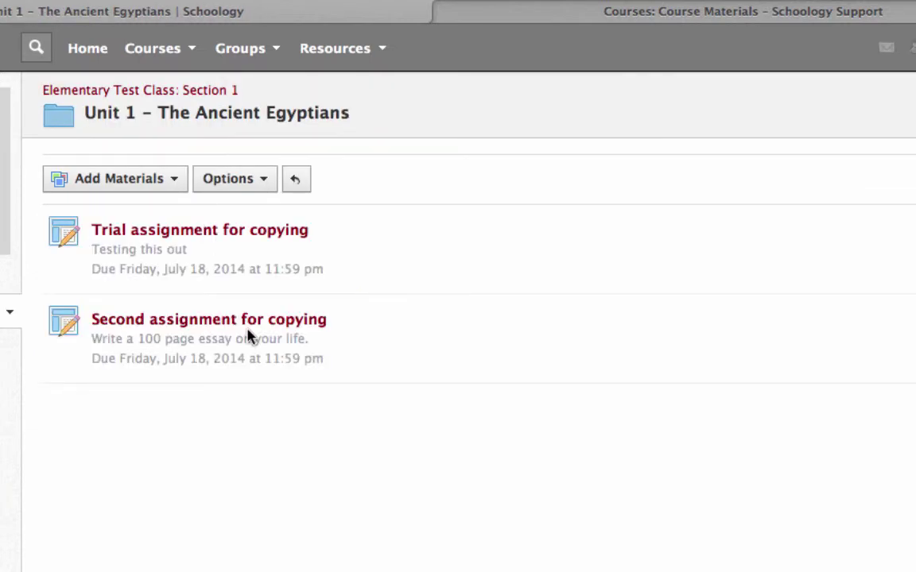
- Go to HS Test Class: Section 1 and view its Class Syllabus folder contents
{"action": "left_click", "coordinate": [195, 57]}
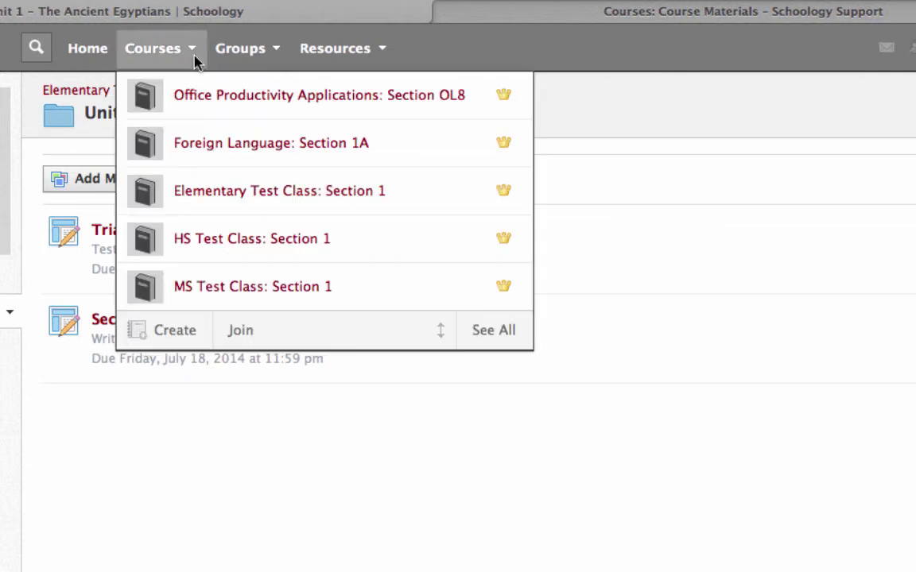
{"action": "left_click", "coordinate": [236, 246]}
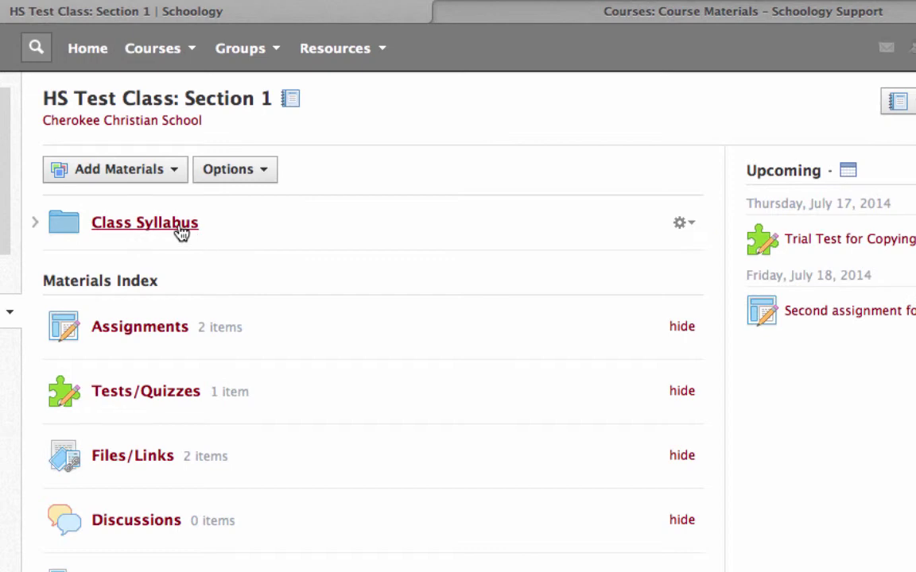
{"action": "left_click", "coordinate": [181, 229]}
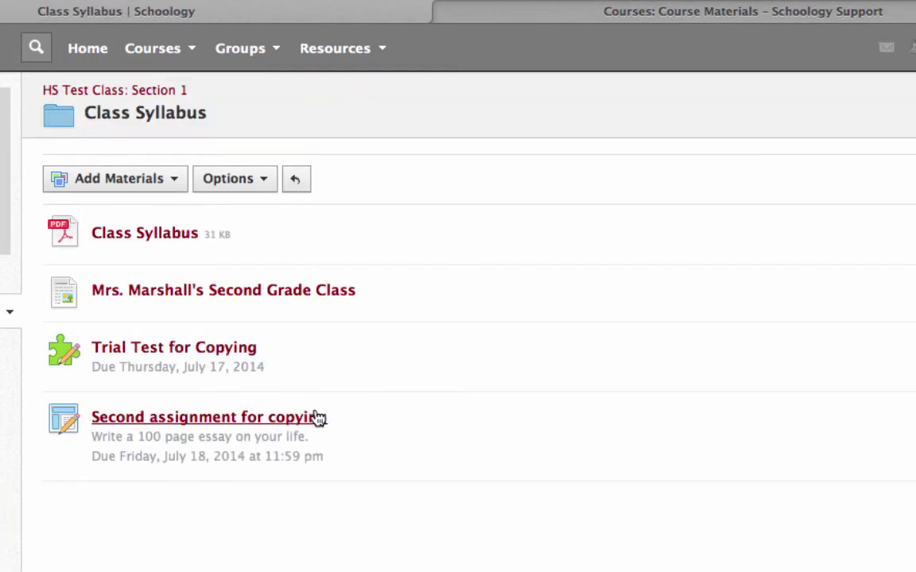
{"action": "left_click_drag", "start_coordinate": [317, 417], "coordinate": [409, 389]}
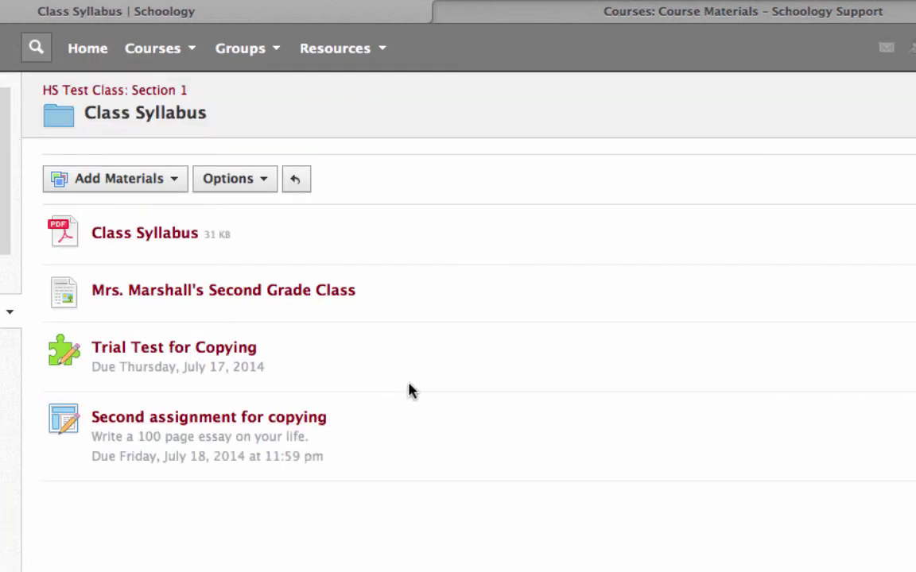